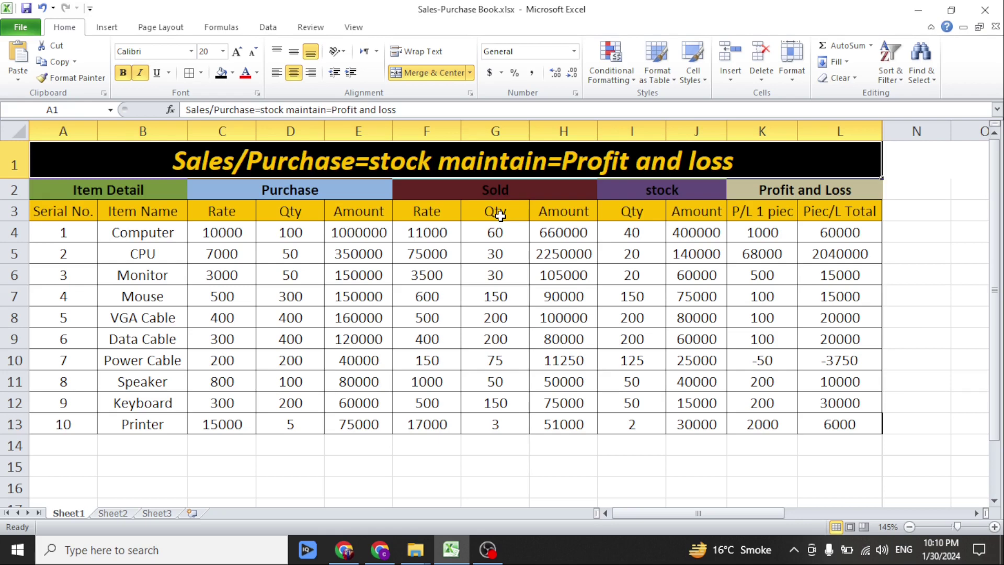
pyautogui.click(479, 253)
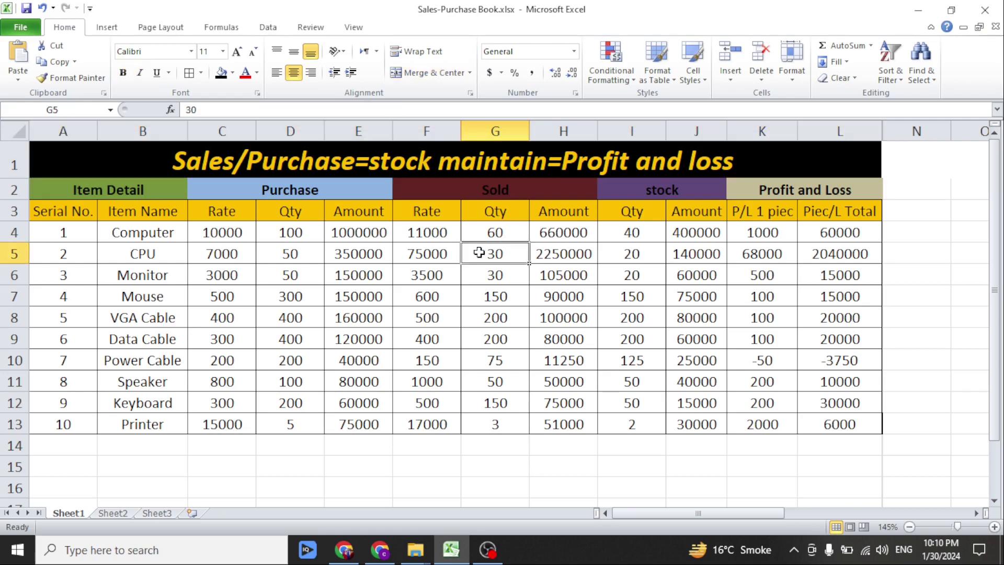
pyautogui.click(523, 294)
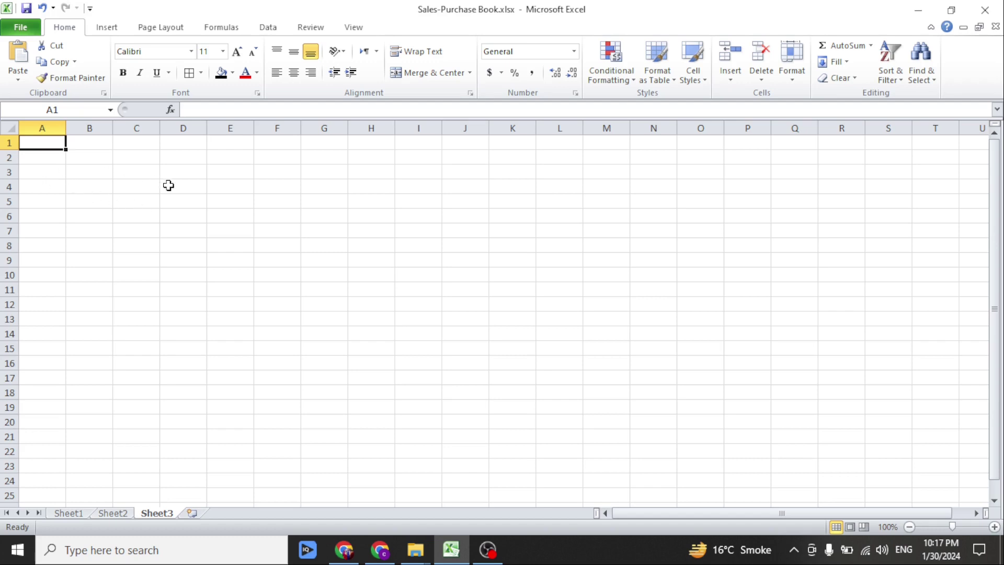
# Step: Enter the column headings "Serial no." in A3 and "Item Name" in B3 of Sheet3
pyautogui.click(32, 169)
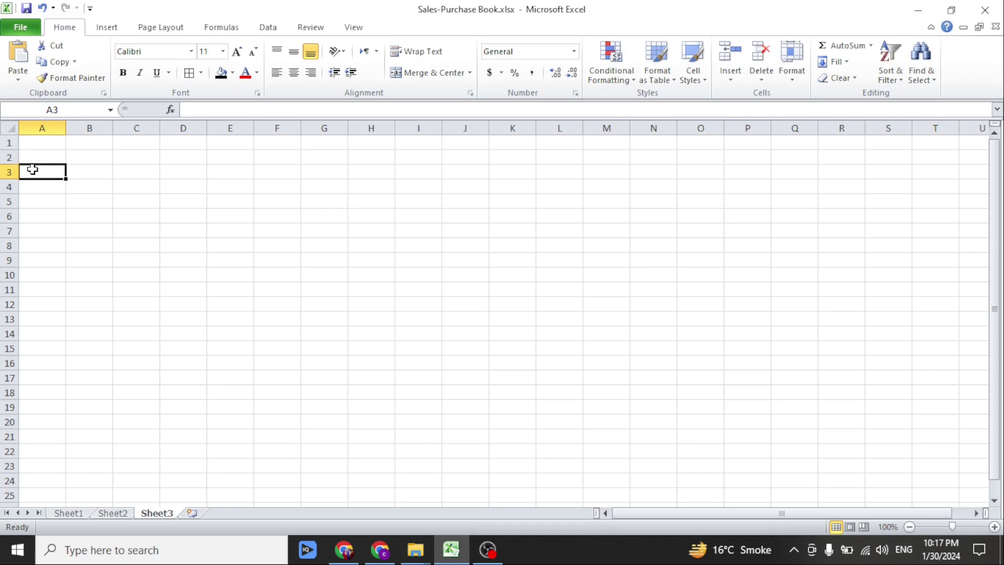
pyautogui.write('Serial no.')
pyautogui.press('Tab')
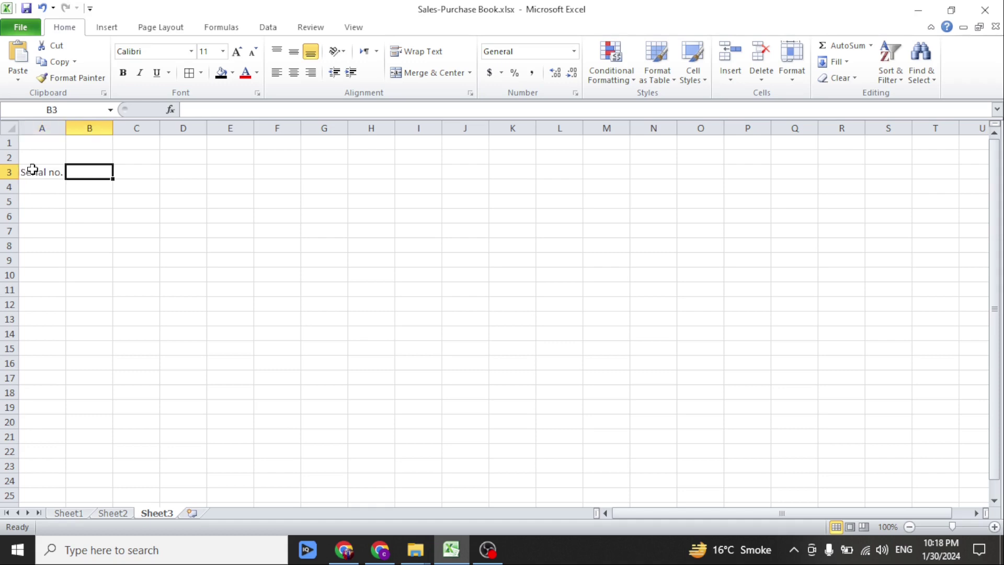
pyautogui.write('Iterm')
pyautogui.press('BackSpace')
pyautogui.press('BackSpace')
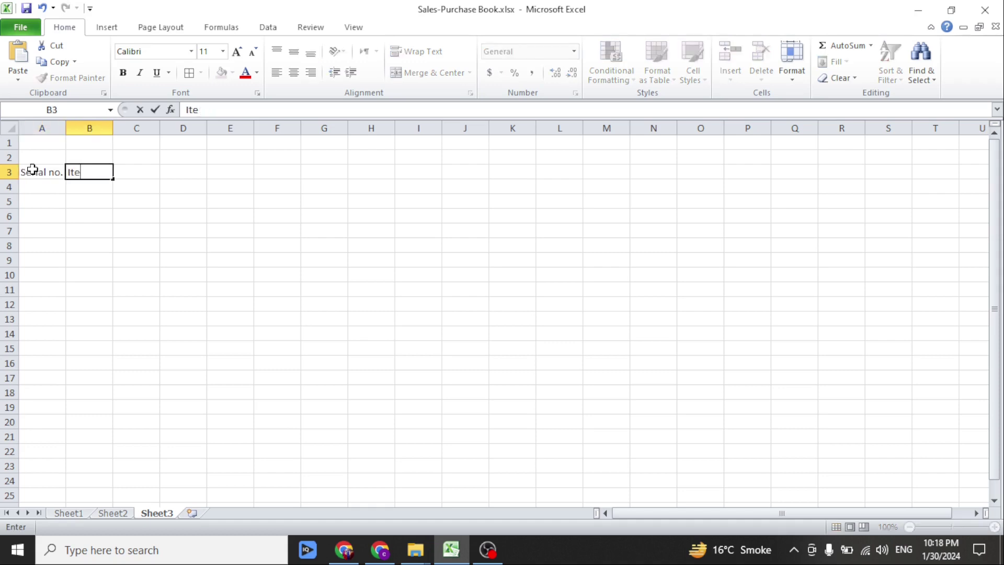
pyautogui.write('m Name')
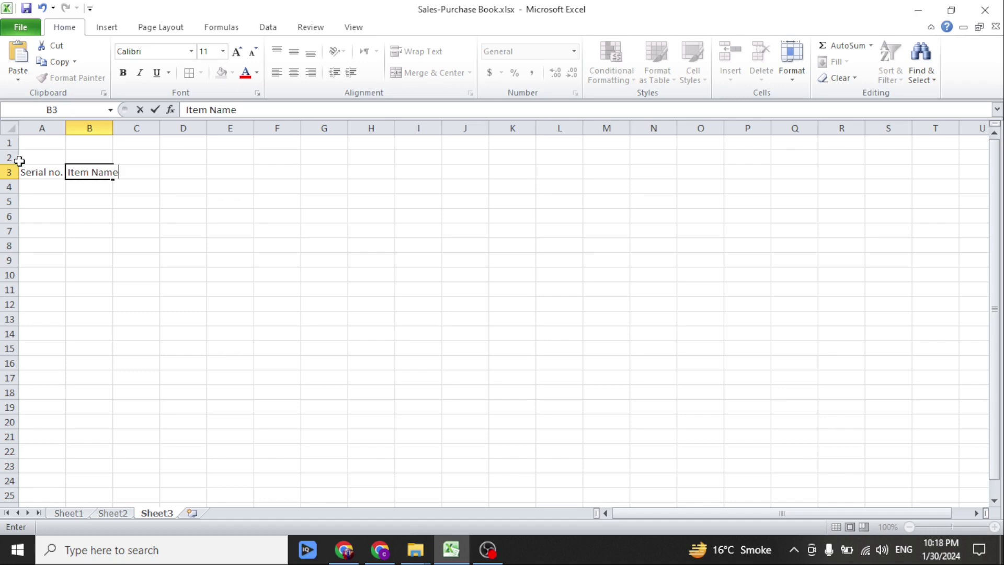
# Step: Merge and center A2:B2 and enter the group heading "Item Detail" in it
pyautogui.moveTo(21, 158); pyautogui.dragTo(99, 157)
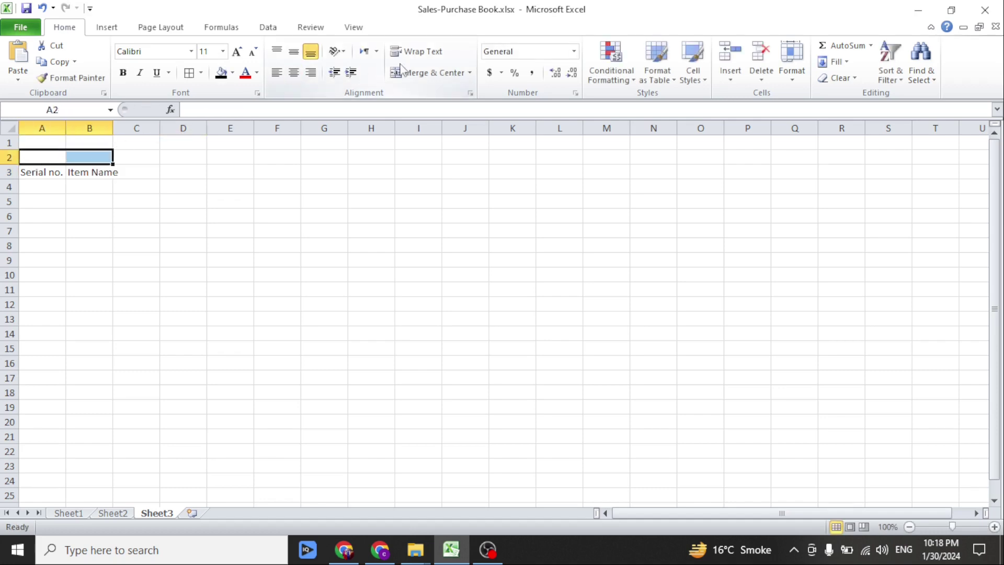
pyautogui.click(424, 74)
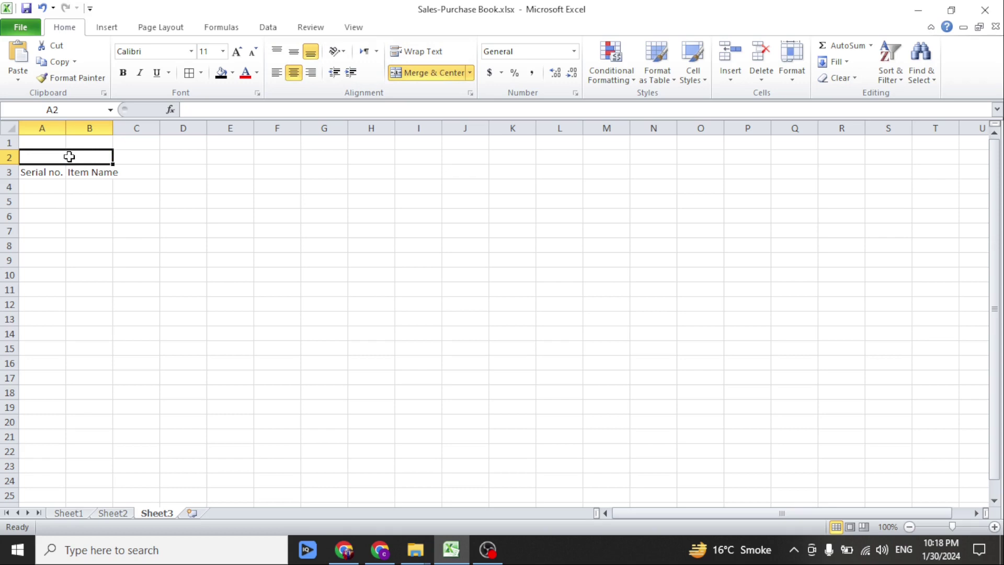
pyautogui.write('Item Detail')
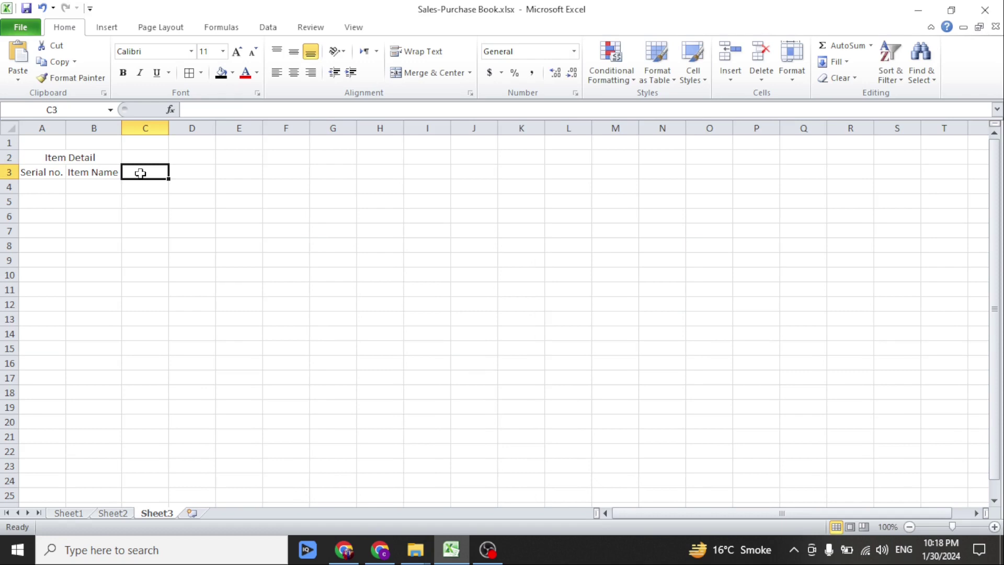
# Step: Enter the column headings "Rate", "Qty" and "Amount" in cells C3, D3 and E3
pyautogui.write('Rate')
pyautogui.press('Tab')
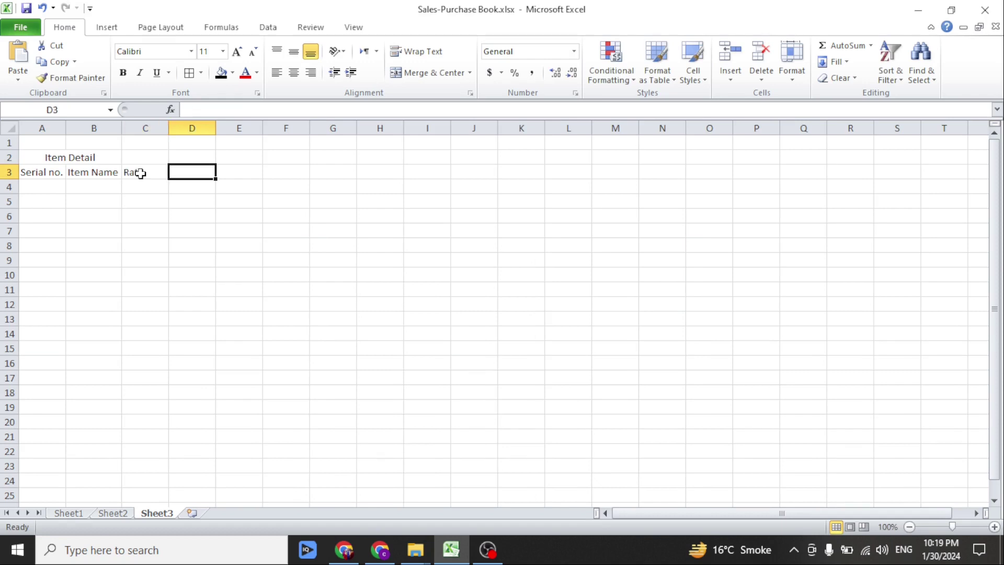
pyautogui.write('Qty')
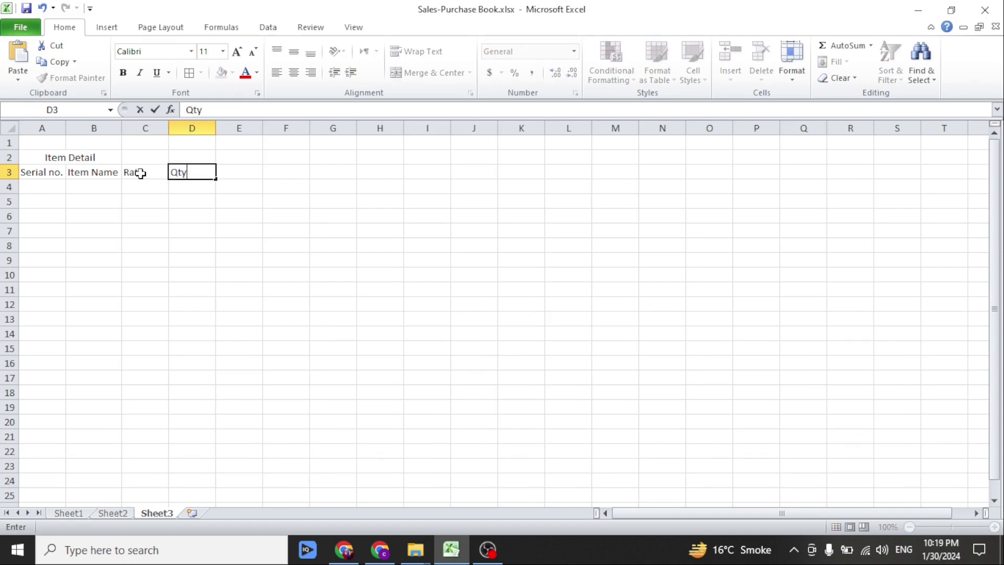
pyautogui.press('Tab')
pyautogui.write('Amount')
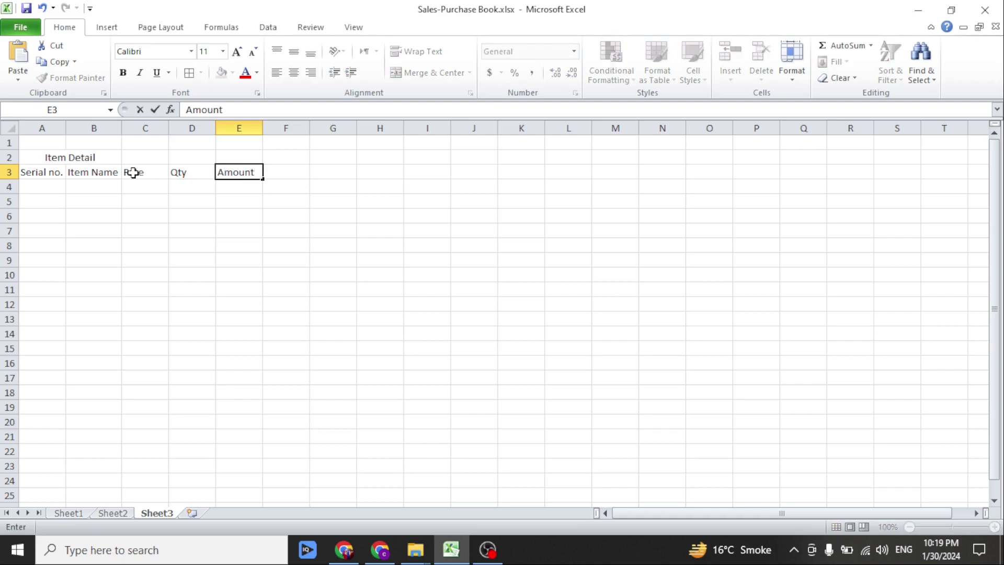
# Step: Merge and center C2:E2 and enter the group heading "Purchase" in it
pyautogui.click(146, 159)
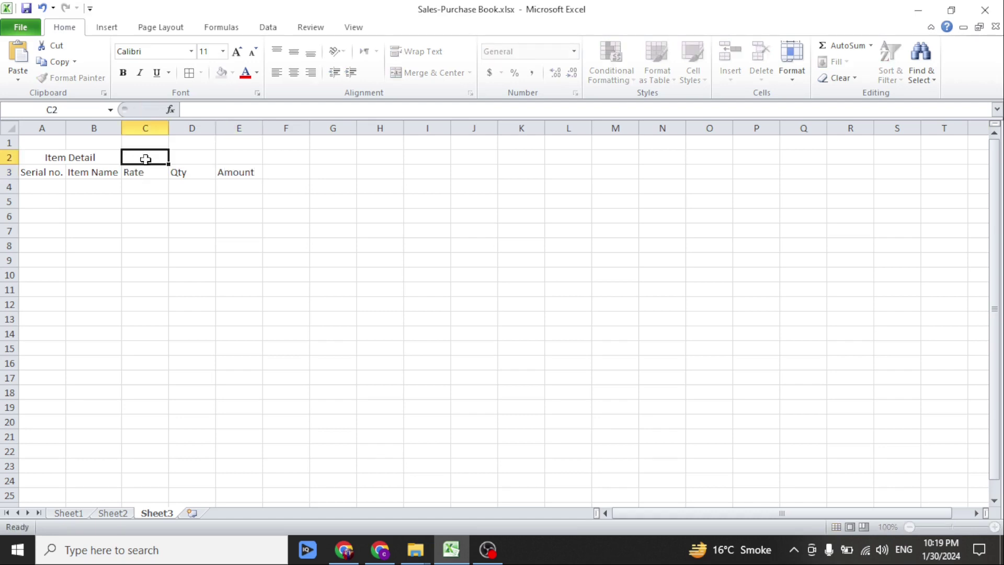
pyautogui.moveTo(145, 159); pyautogui.dragTo(227, 151)
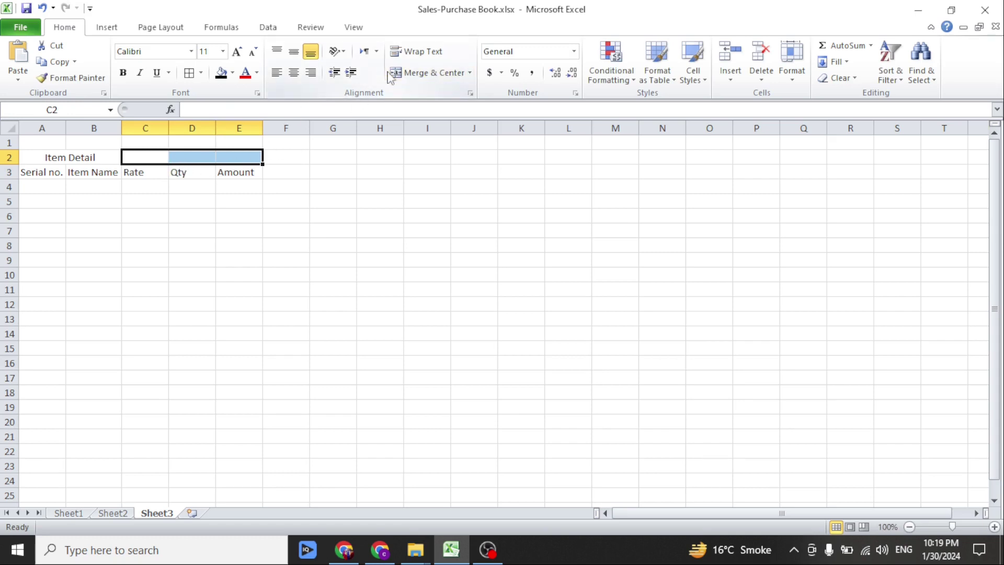
pyautogui.click(413, 74)
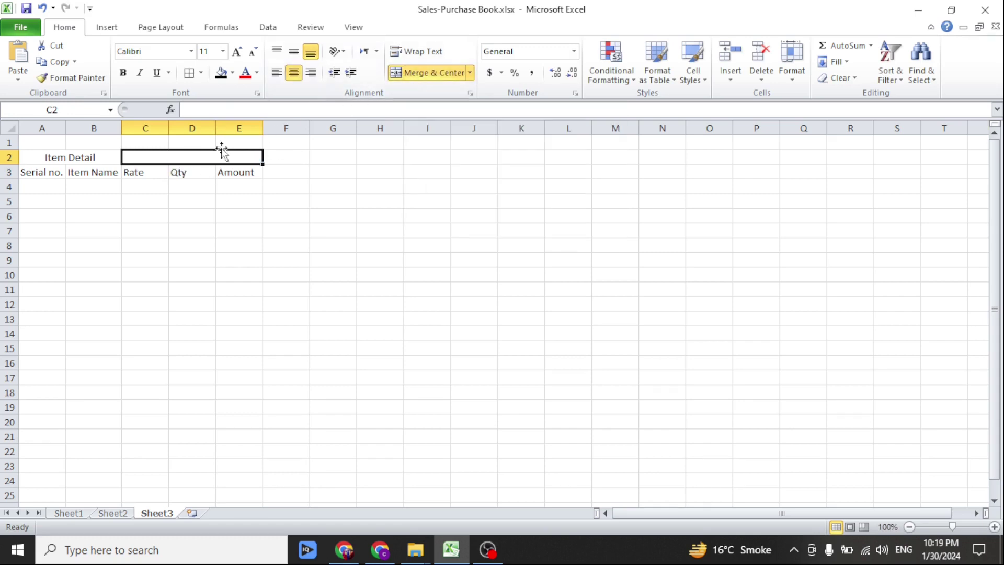
pyautogui.write('Purchase')
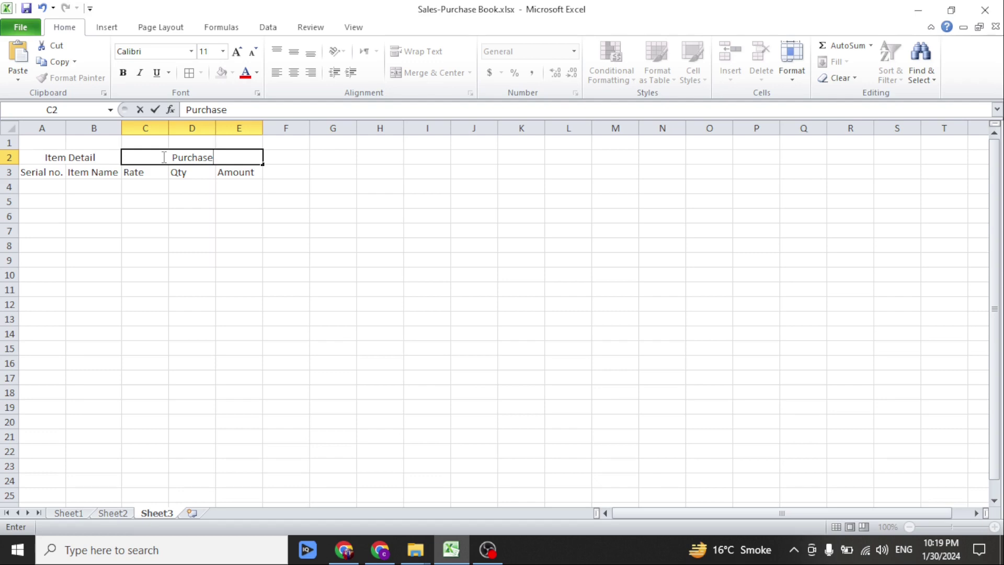
pyautogui.press('Return')
# Step: Copy the Rate, Qty and Amount headings from C3:E3 into F3:H3
pyautogui.moveTo(133, 172); pyautogui.dragTo(226, 170)
pyautogui.hotkey('ctrl', 'c')
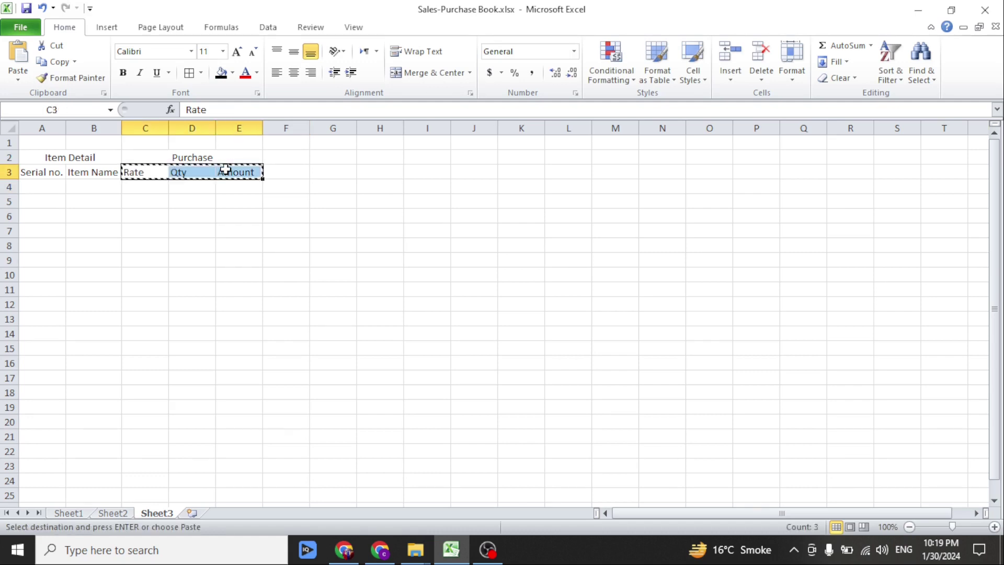
pyautogui.click(273, 173)
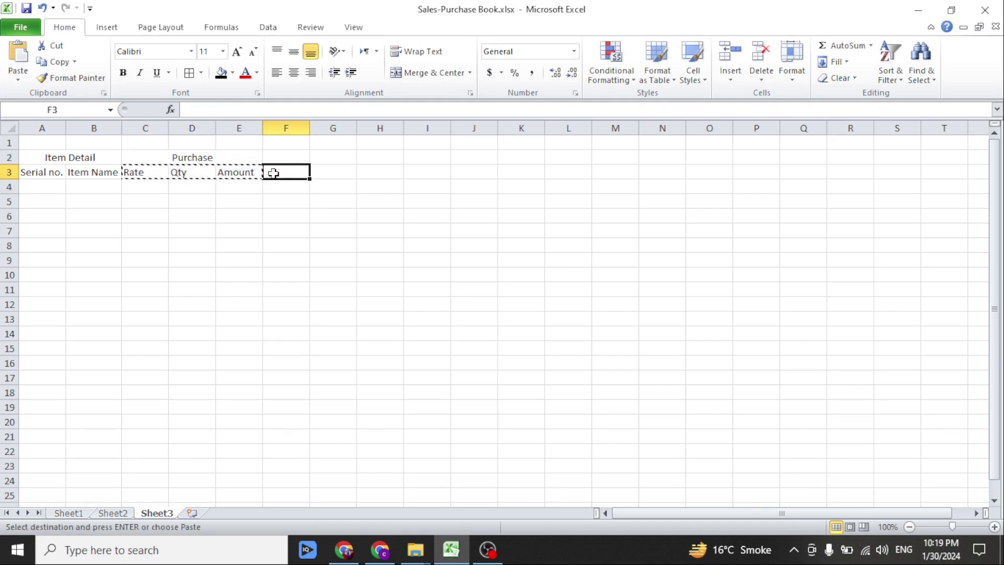
pyautogui.hotkey('ctrl', 'v')
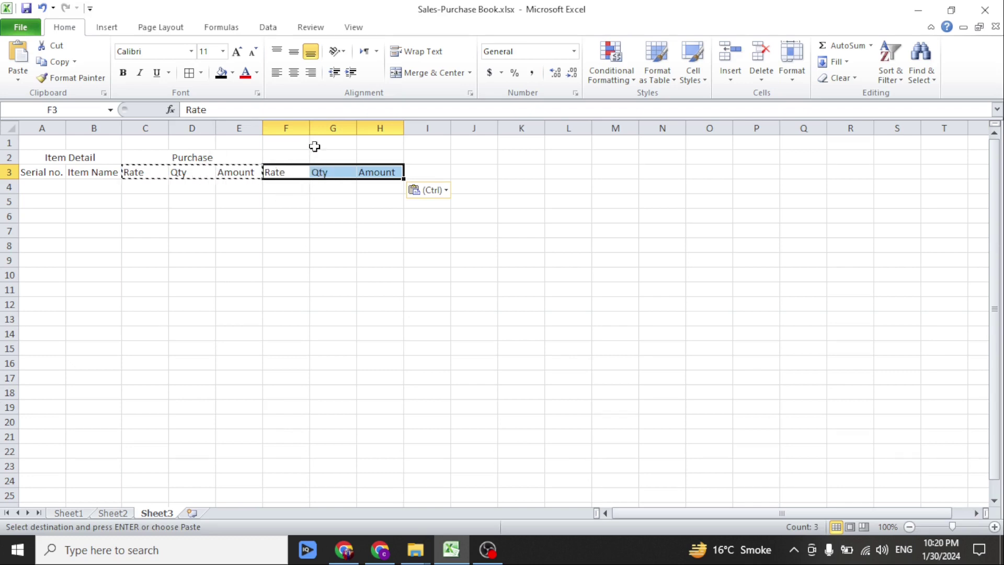
# Step: Merge and center F2:H2 and enter the group heading "Sold" in it
pyautogui.moveTo(285, 156); pyautogui.dragTo(382, 157)
pyautogui.click(416, 74)
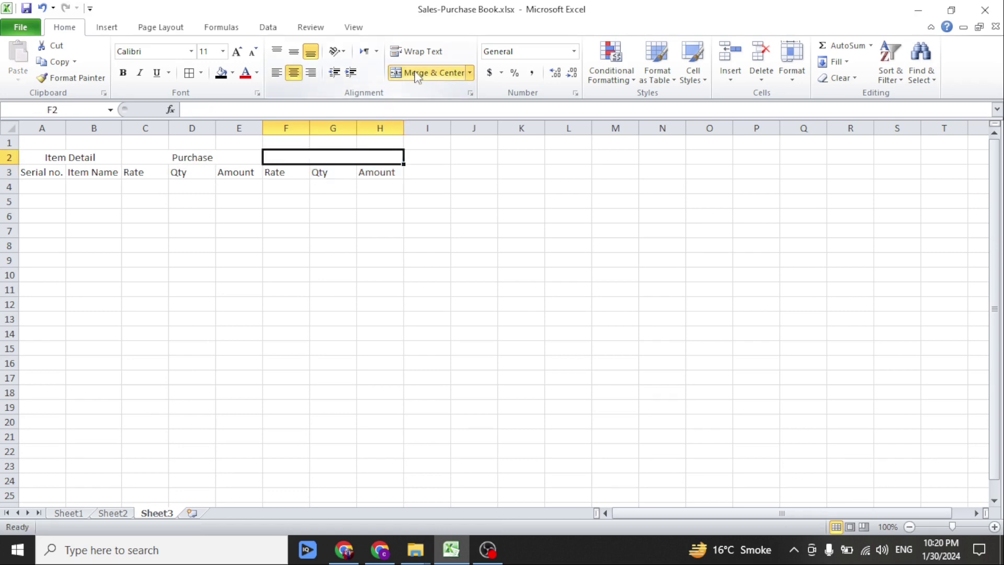
pyautogui.write('Sold')
# Step: Enter the column headings "Qty" in I3 and "Amout" in J3
pyautogui.click(428, 172)
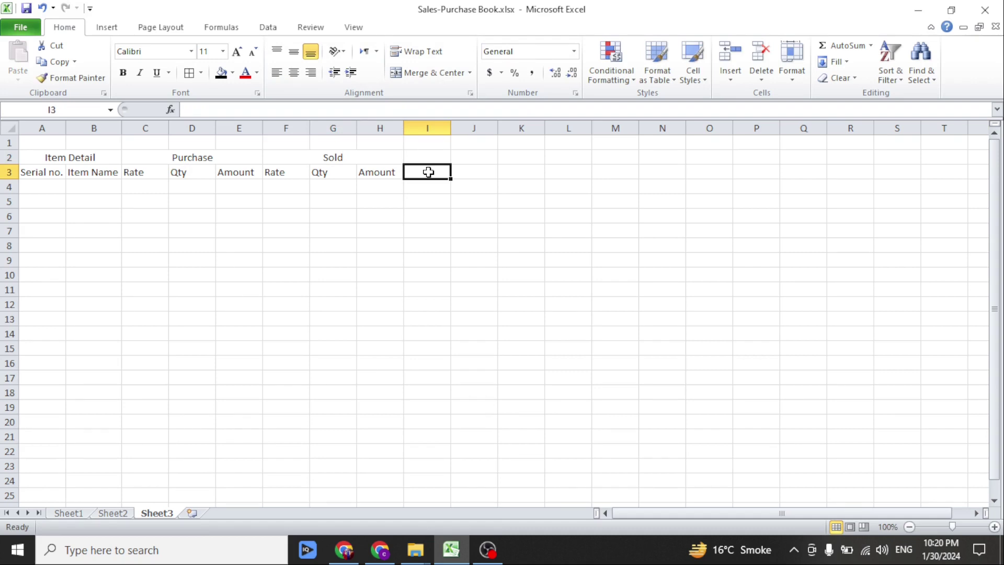
pyautogui.write('Qty')
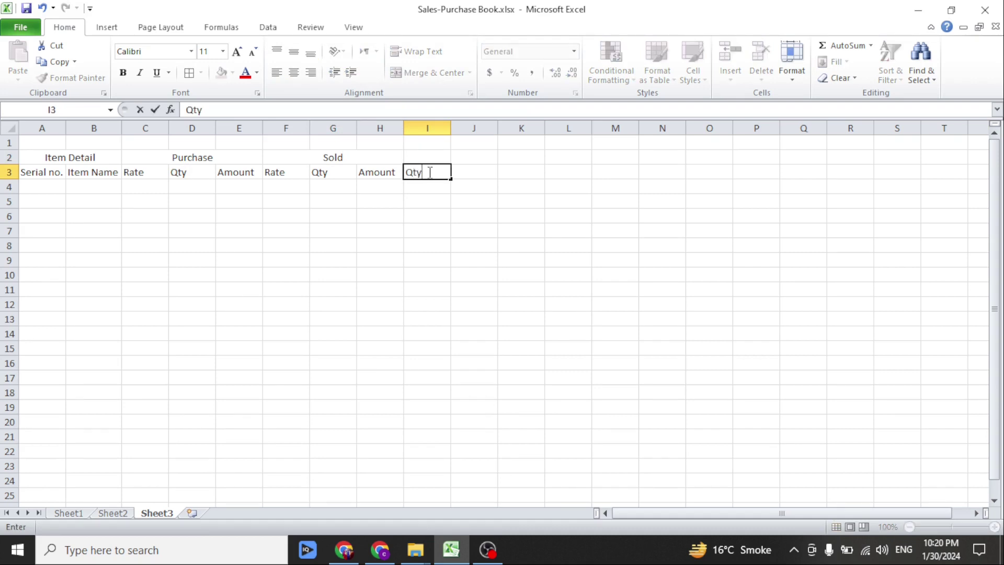
pyautogui.press('Tab')
pyautogui.write('Amout')
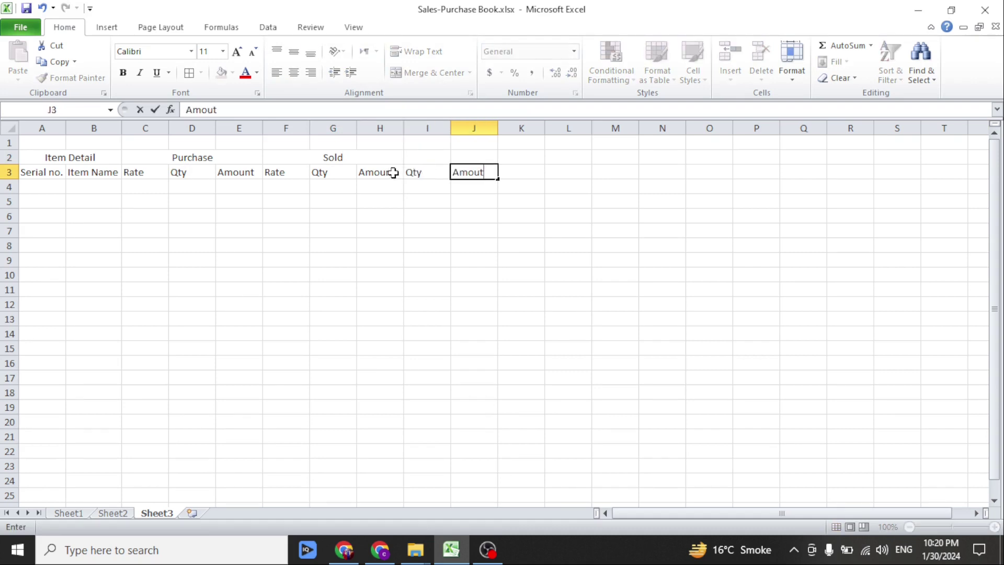
# Step: Merge and center I2:J2 and enter the group heading "Stock" in it
pyautogui.moveTo(412, 161); pyautogui.dragTo(464, 157)
pyautogui.click(437, 76)
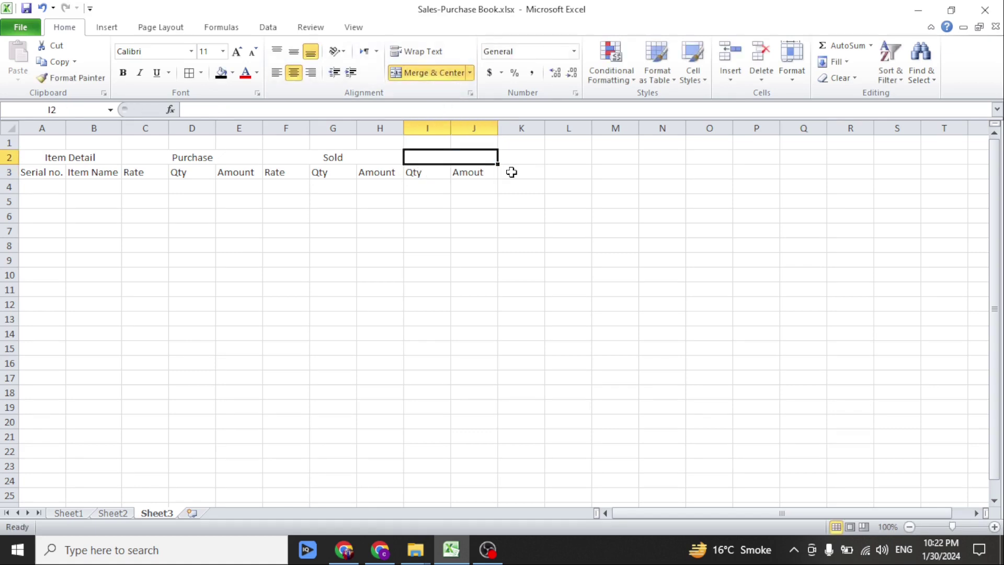
pyautogui.write('Stock')
# Step: Enter the column headings "P/L 1 piece" in K3 and "P / L Total" in L3
pyautogui.click(517, 171)
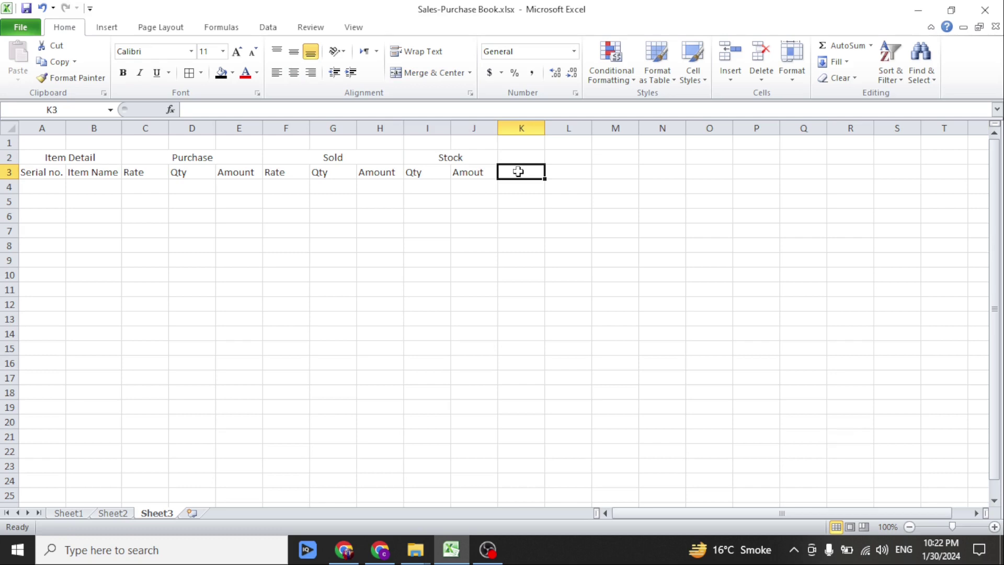
pyautogui.write('P')
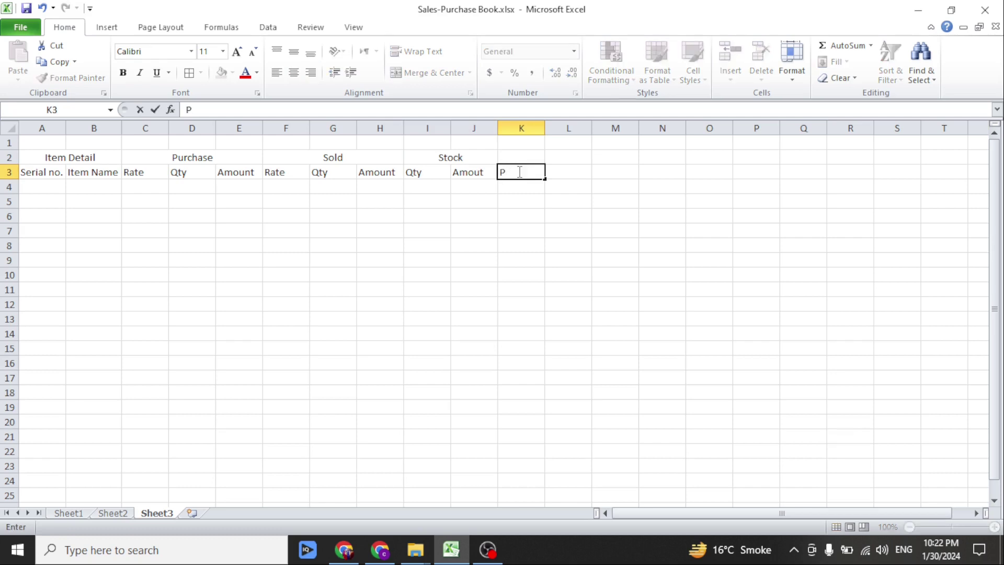
pyautogui.write('/L 1 piece')
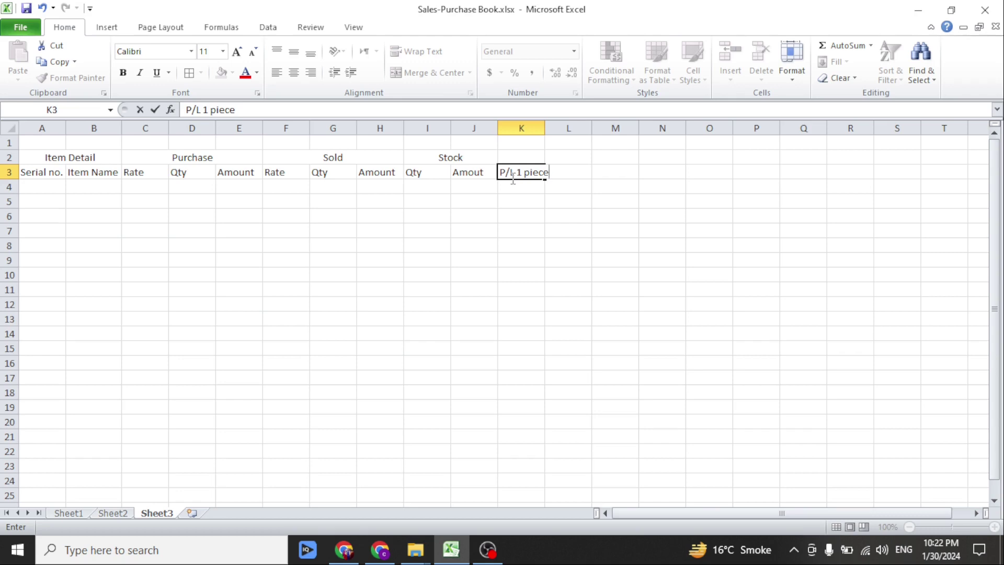
pyautogui.click(553, 172)
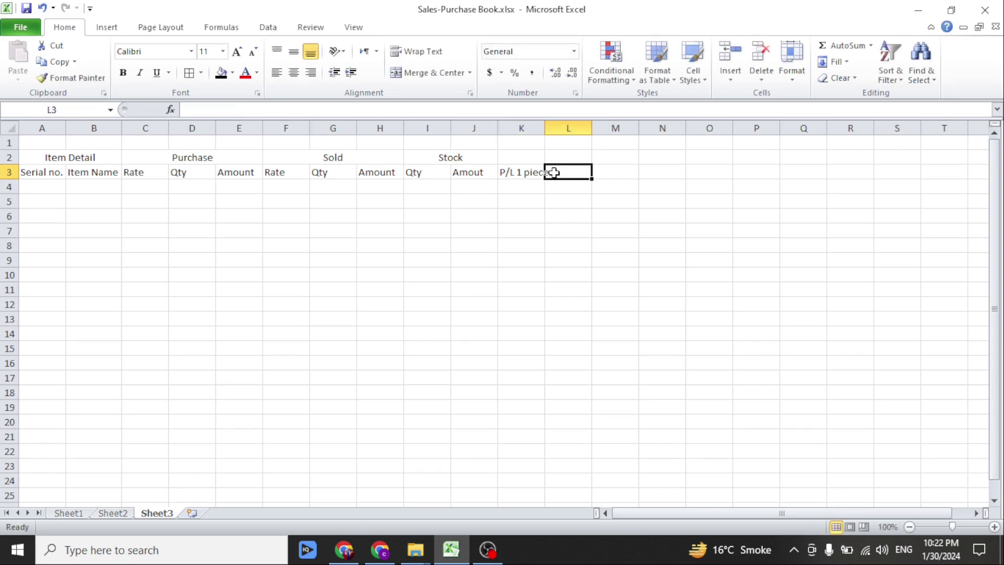
pyautogui.write('P / L')
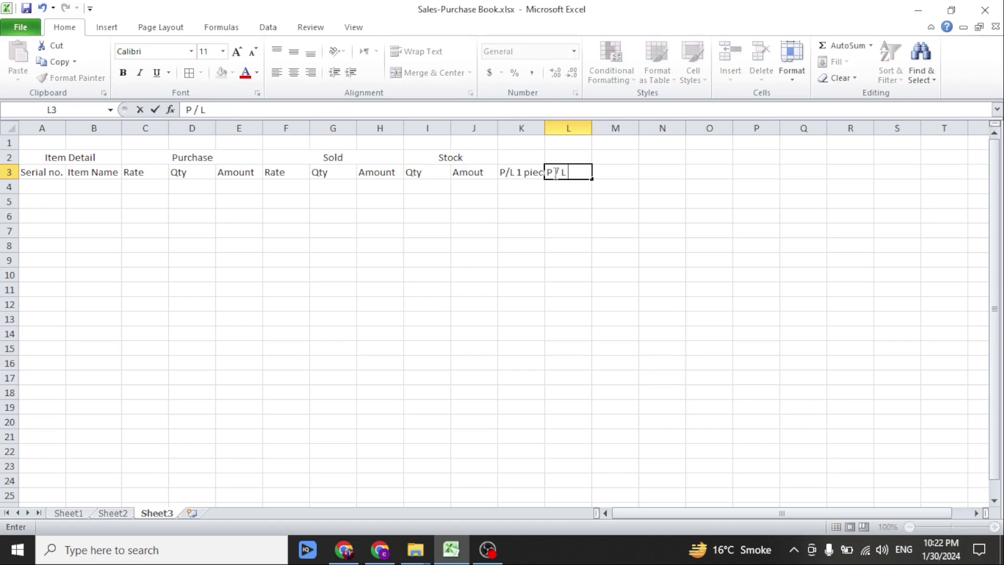
pyautogui.write(' Total')
# Step: Merge and center K2:L2 and enter the group heading "Profit & Loss" in it
pyautogui.click(519, 156)
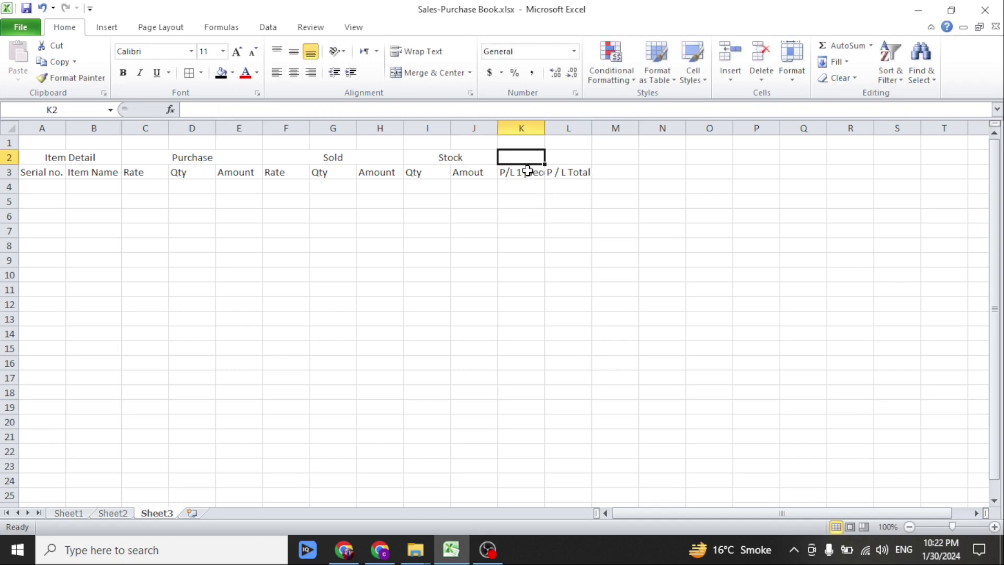
pyautogui.moveTo(523, 156); pyautogui.dragTo(568, 157)
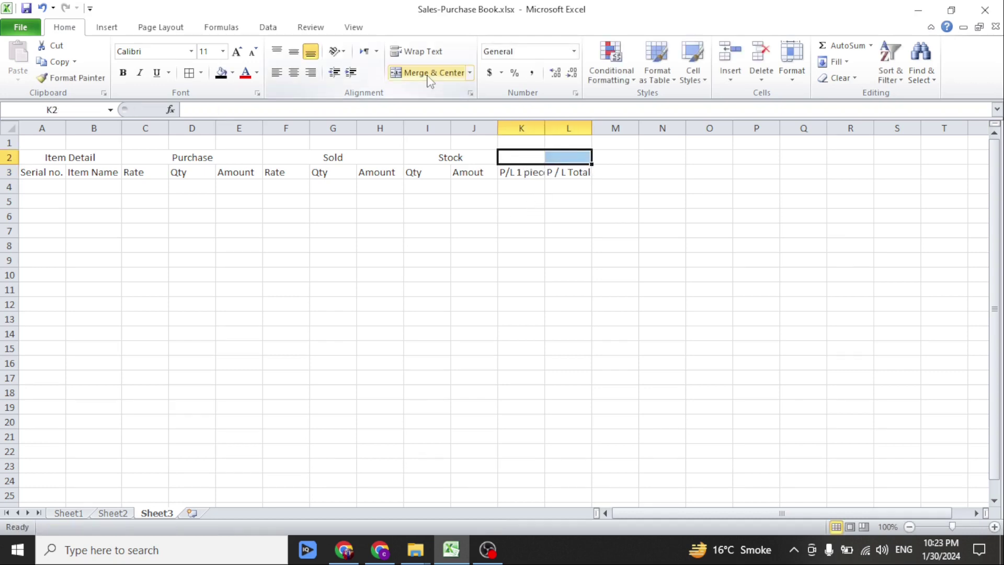
pyautogui.click(429, 74)
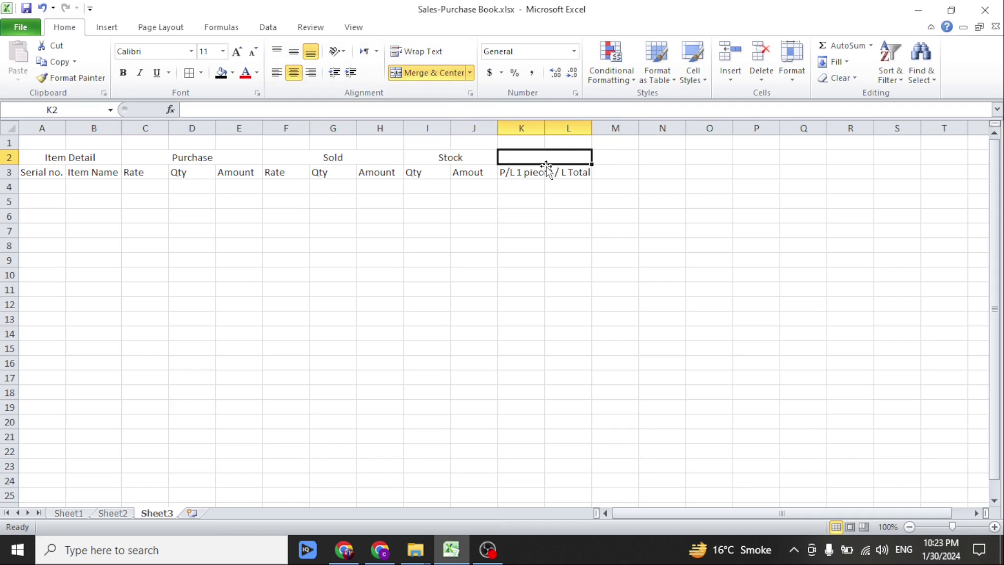
pyautogui.write('Profit & Loss')
pyautogui.click(333, 244)
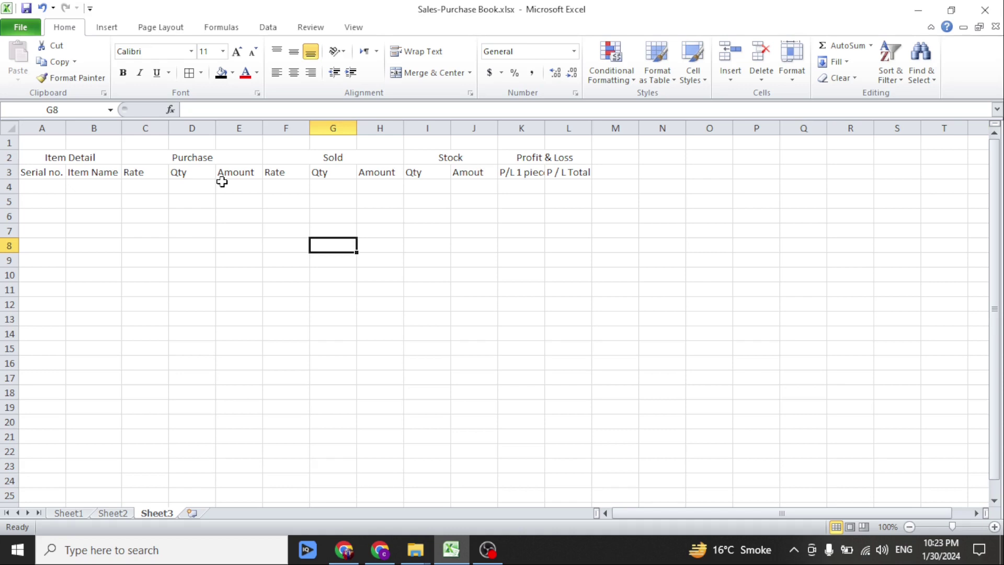
# Step: Center the column headings in A3:L3 both horizontally and vertically
pyautogui.moveTo(29, 172); pyautogui.dragTo(576, 172)
pyautogui.click(295, 72)
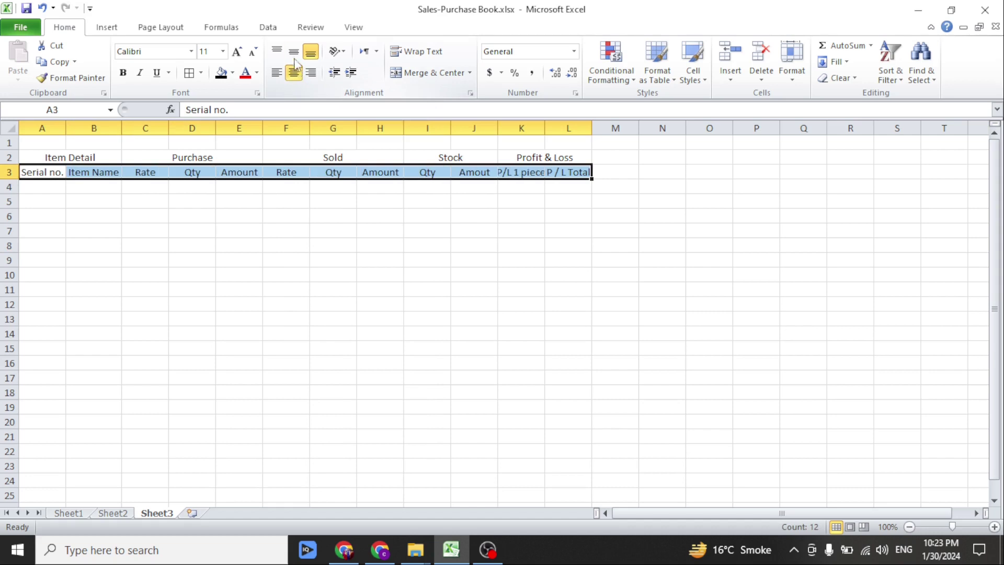
pyautogui.click(294, 52)
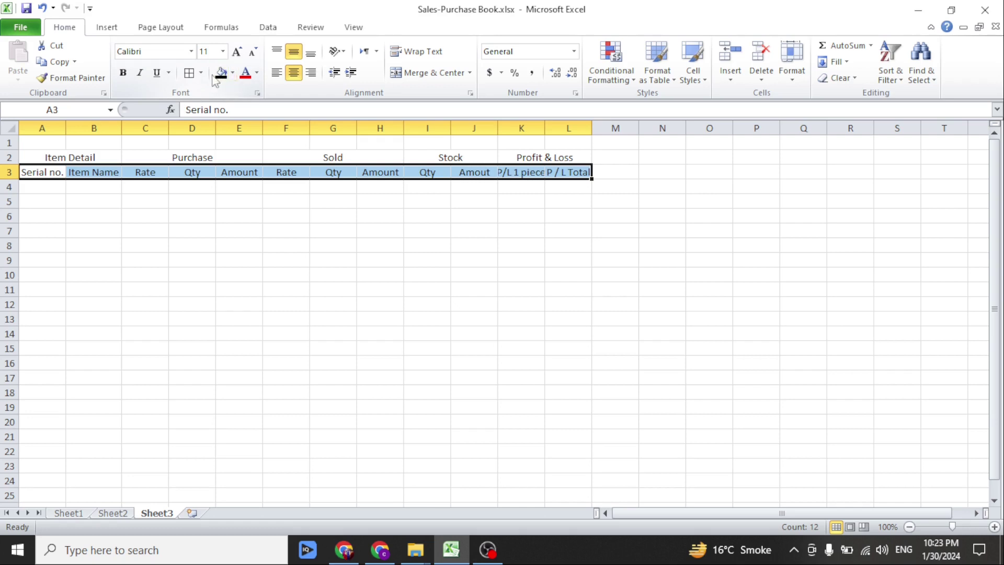
# Step: Fill the column headings in A3:L3 with dark orange and apply all borders to them
pyautogui.click(233, 73)
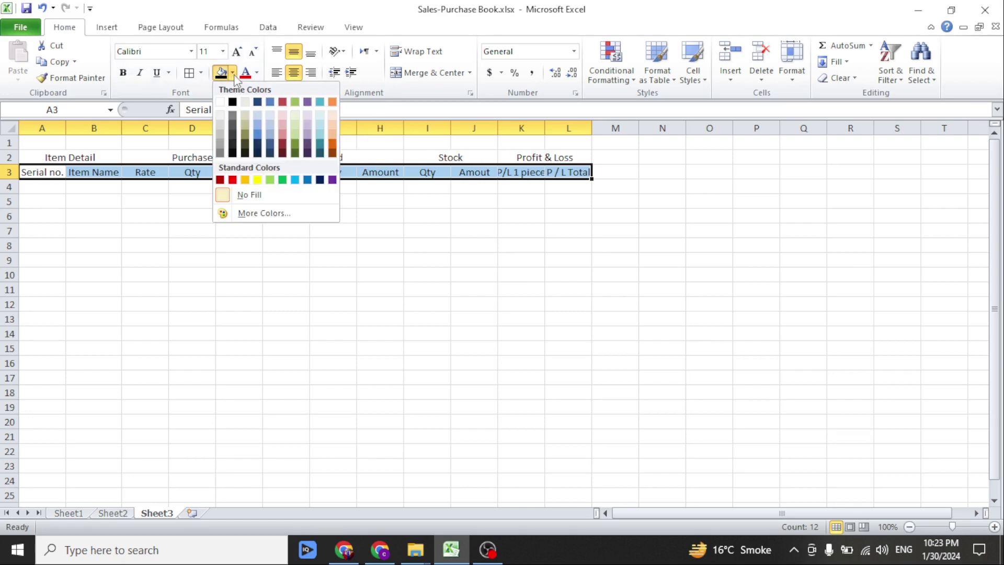
pyautogui.click(246, 134)
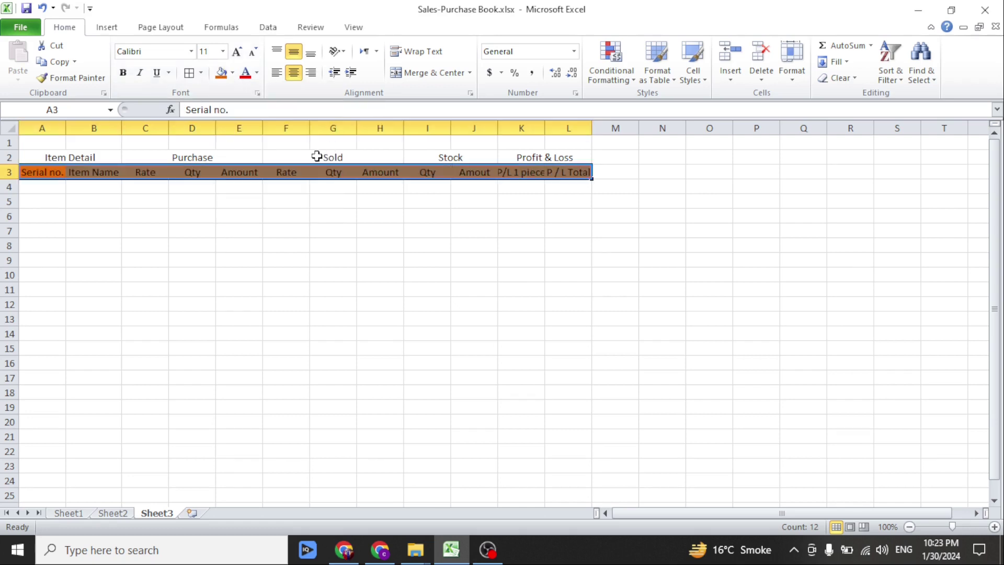
pyautogui.click(189, 76)
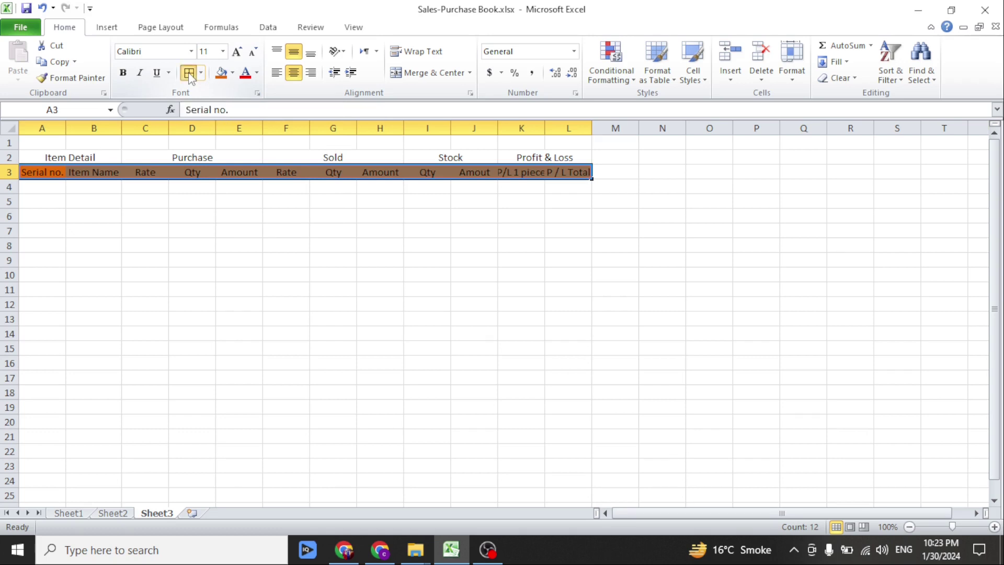
pyautogui.click(247, 228)
# Step: Make the column headings in A3:L3 bold and adjust the column widths to fit their text
pyautogui.moveTo(42, 172); pyautogui.dragTo(560, 174)
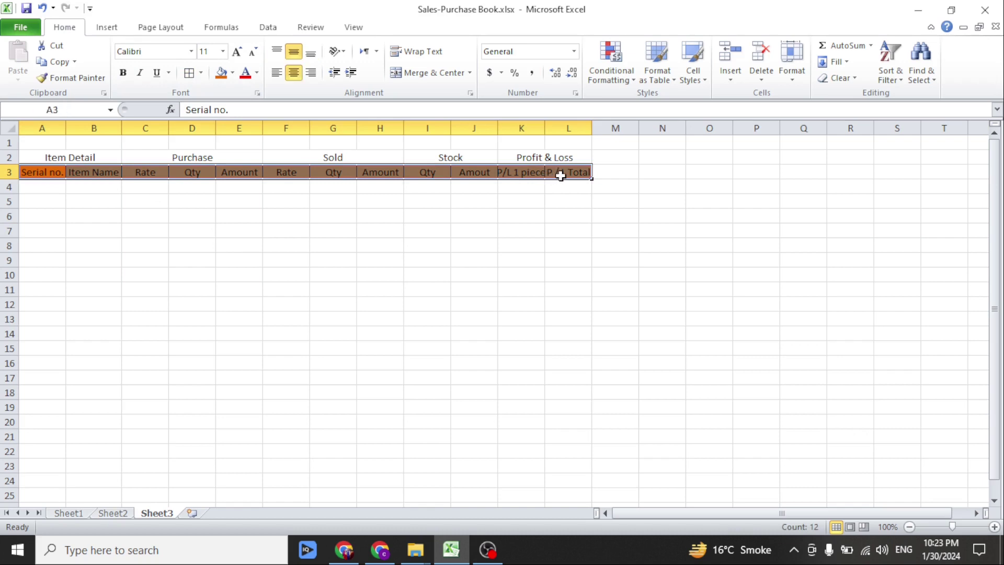
pyautogui.click(123, 73)
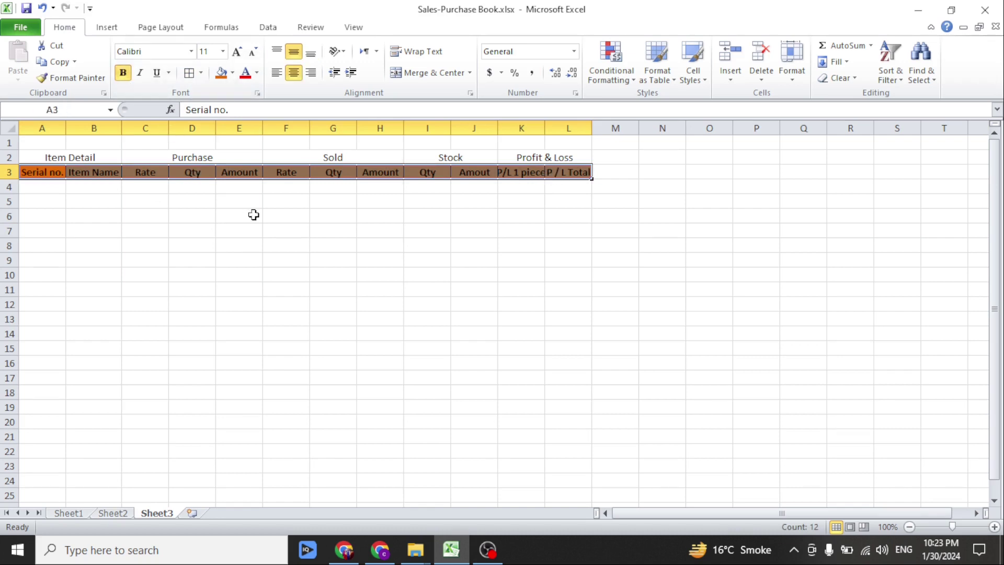
pyautogui.doubleClick(63, 128)
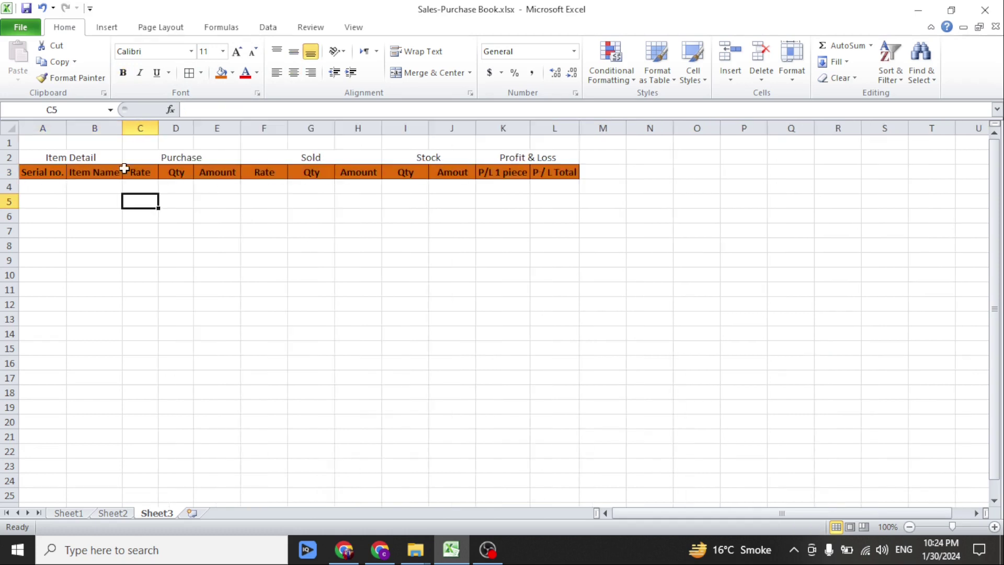
# Step: Fill the row 2 group headings: Item Detail green, Purchase light blue, Sold yellow, Stock blue, and Profit & Loss dark purple
pyautogui.click(74, 156)
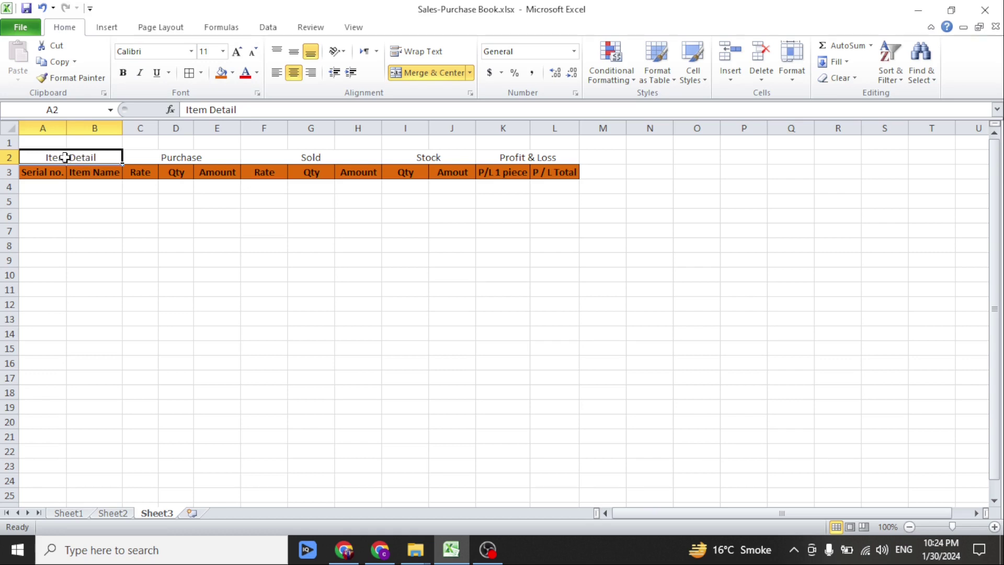
pyautogui.click(232, 73)
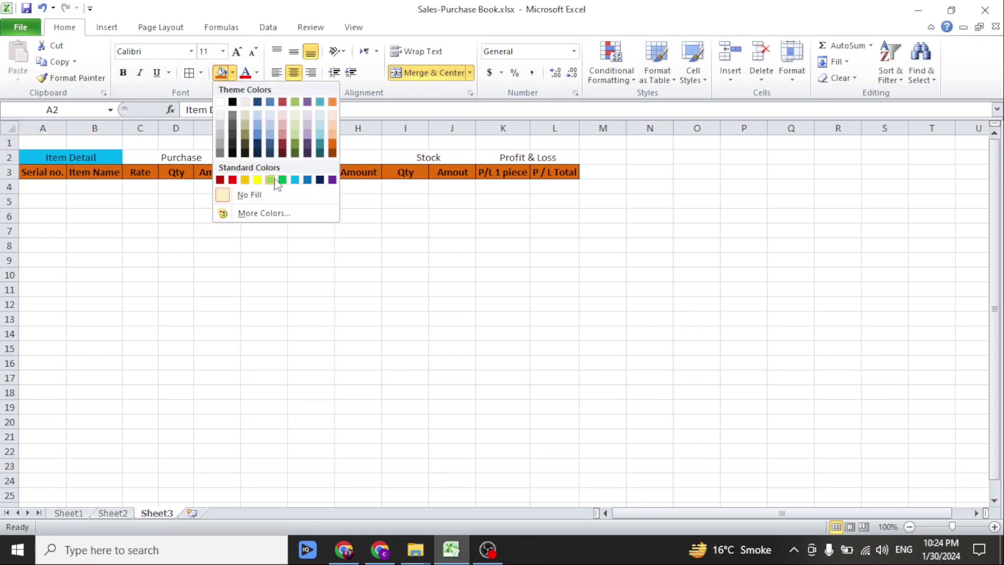
pyautogui.click(283, 179)
pyautogui.click(201, 160)
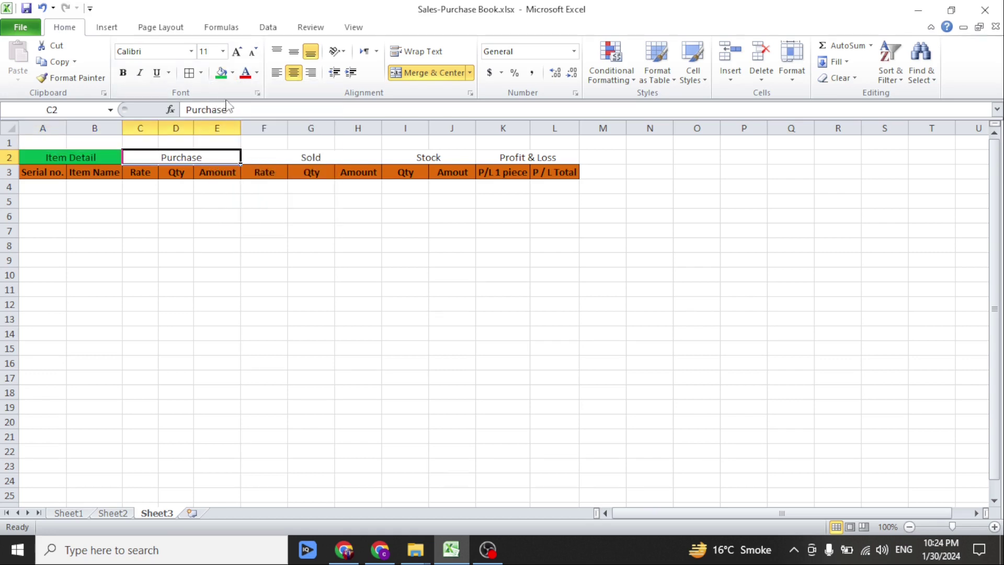
pyautogui.click(284, 160)
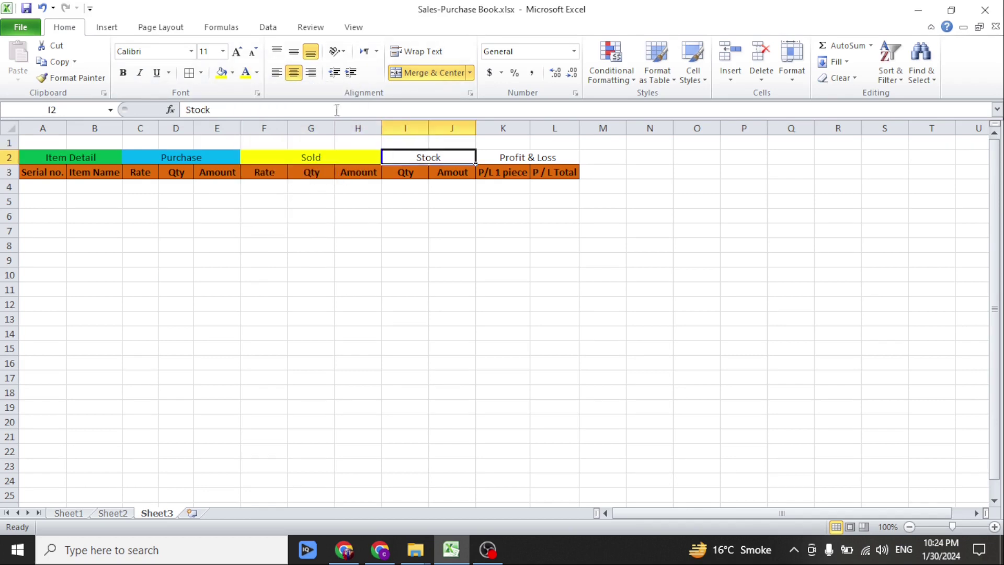
pyautogui.click(232, 72)
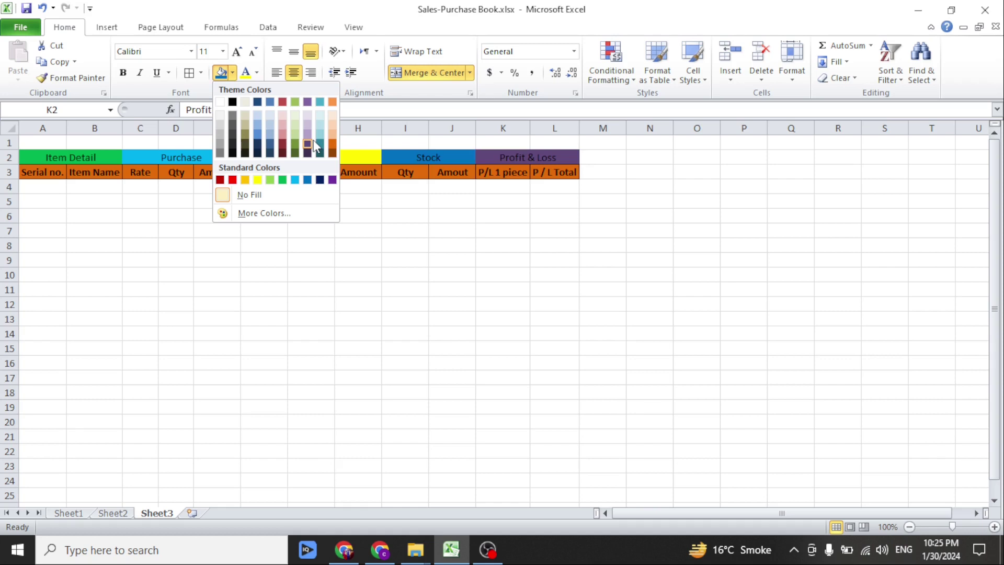
pyautogui.click(308, 144)
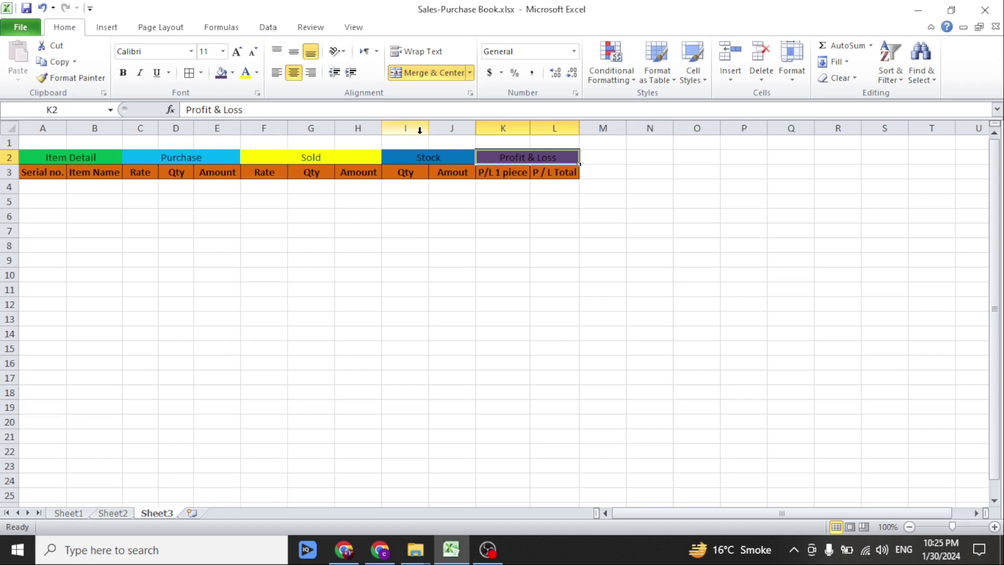
# Step: Increase the height of row 1 and merge and center A1:L1 for the title
pyautogui.moveTo(9, 149); pyautogui.dragTo(10, 175)
pyautogui.moveTo(36, 157); pyautogui.dragTo(534, 151)
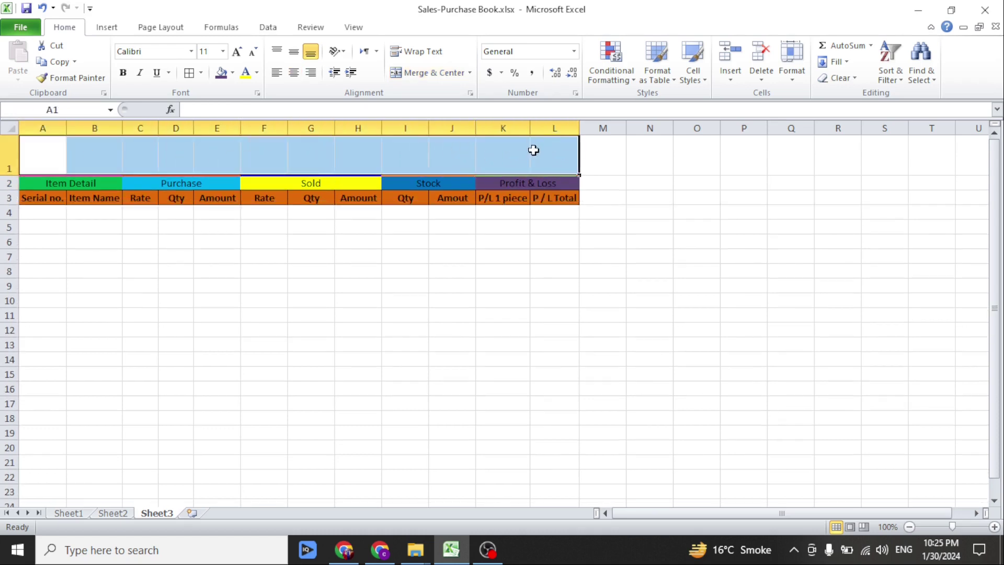
pyautogui.click(428, 73)
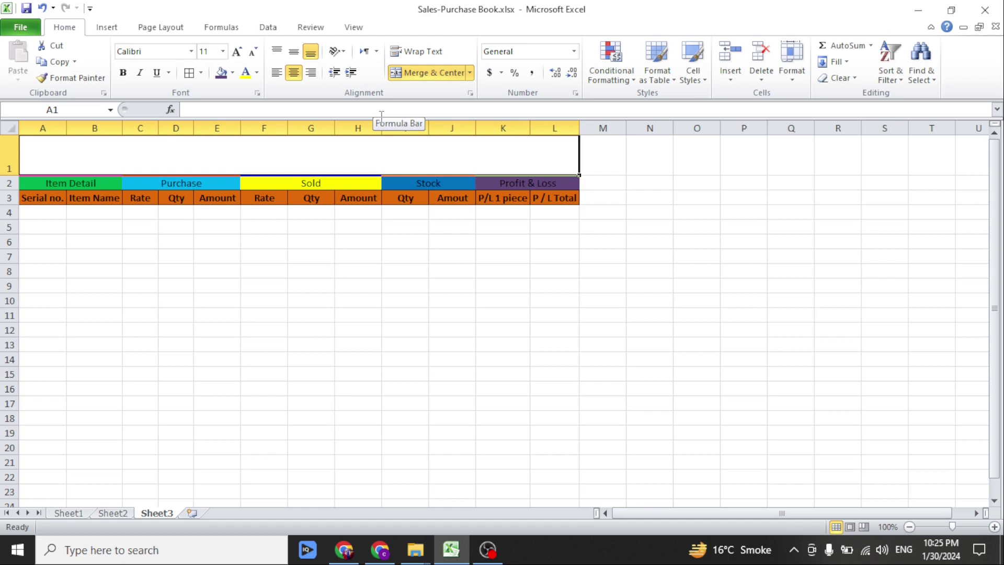
# Step: Enter the title "Sales / Purchase = stock maintain = profit & Loss" in the merged cell A1
pyautogui.write('S')
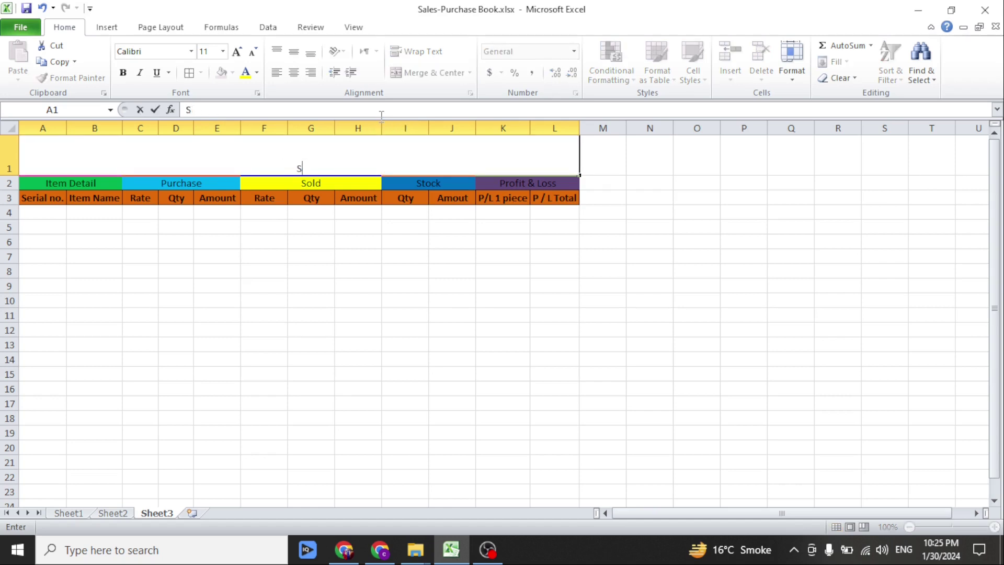
pyautogui.write('lales/')
pyautogui.press('BackSpace')
pyautogui.write('/ Purchase =')
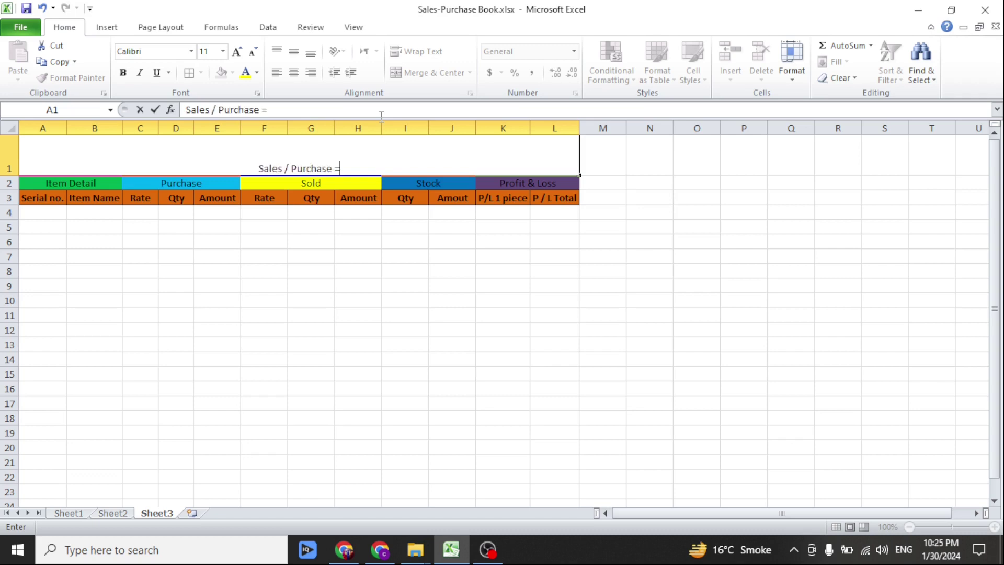
pyautogui.write(' stock maintain')
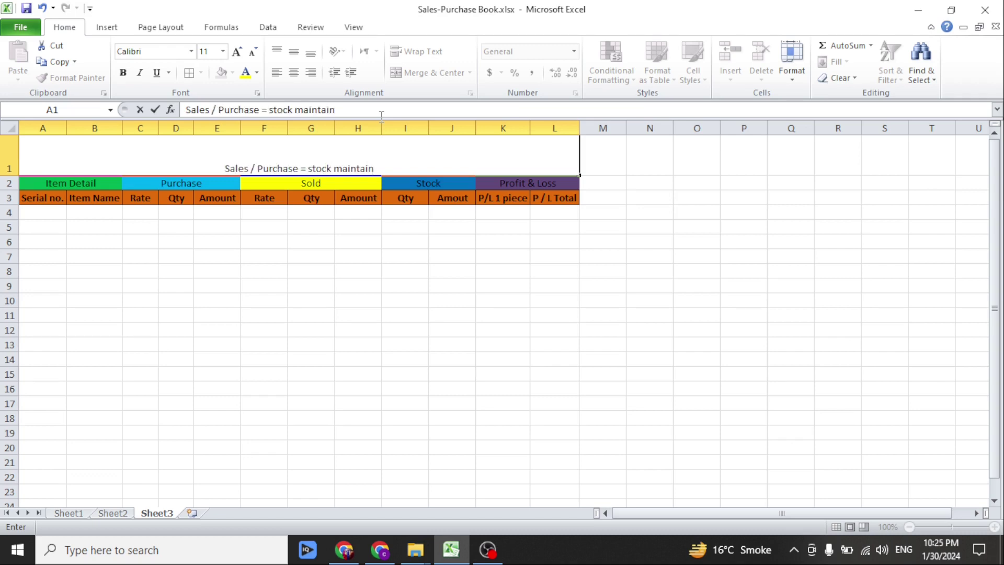
pyautogui.write(' = profit')
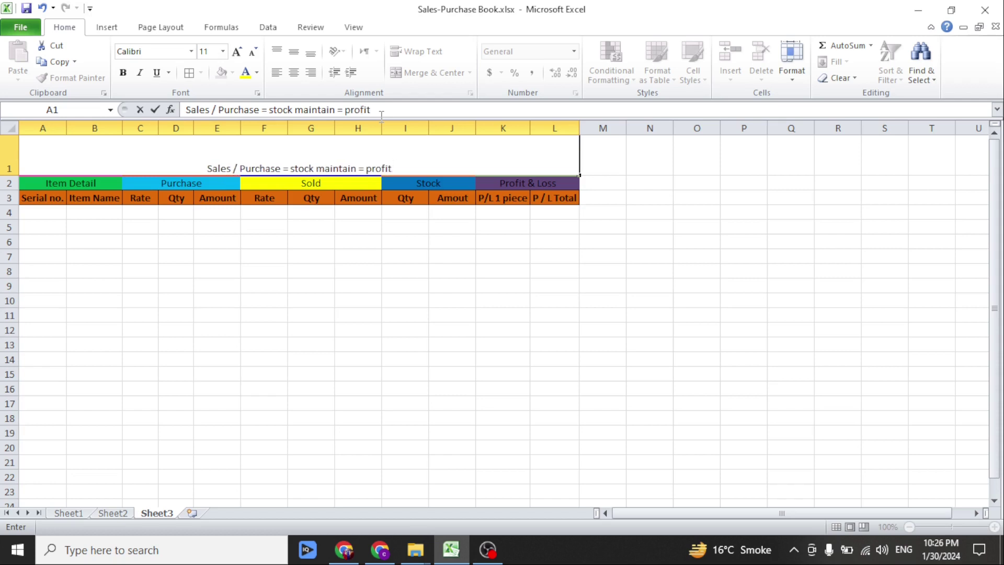
pyautogui.write(' & Loss')
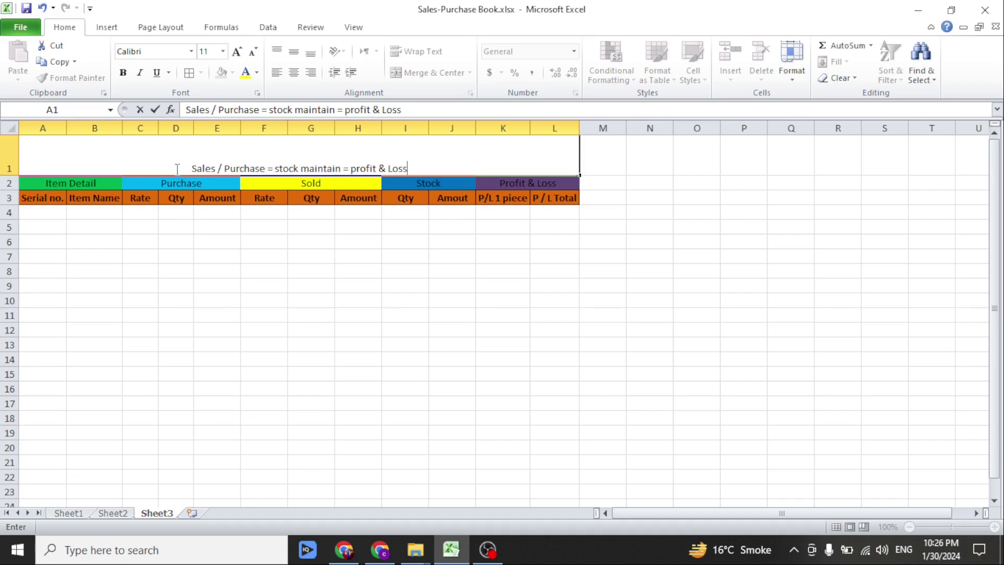
pyautogui.hotkey('ctrl', 'Return')
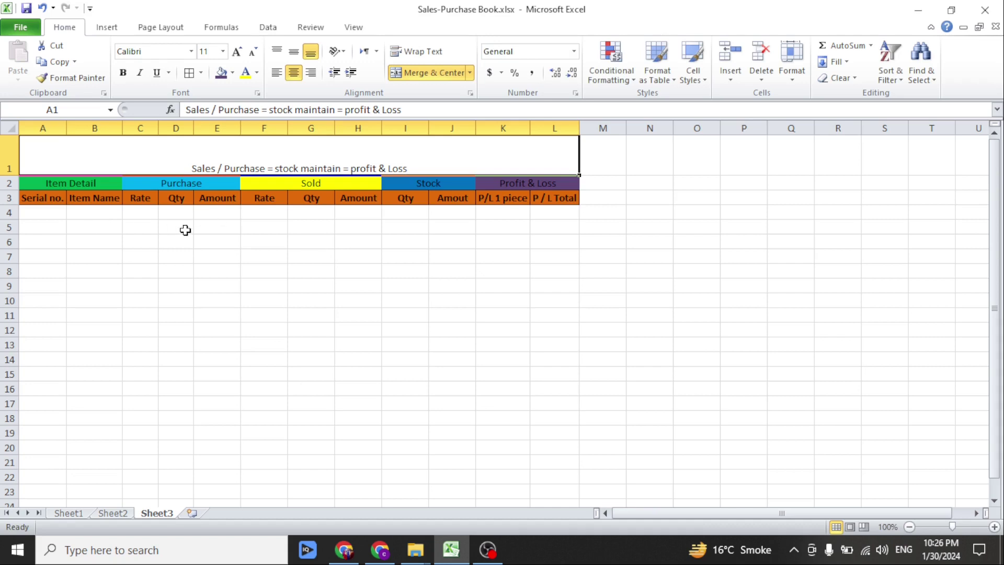
# Step: Increase the title's font size to 22 and align it to the vertical middle of its cell
pyautogui.click(238, 52)
pyautogui.click(238, 53)
pyautogui.click(238, 53)
pyautogui.click(238, 53)
pyautogui.click(238, 53)
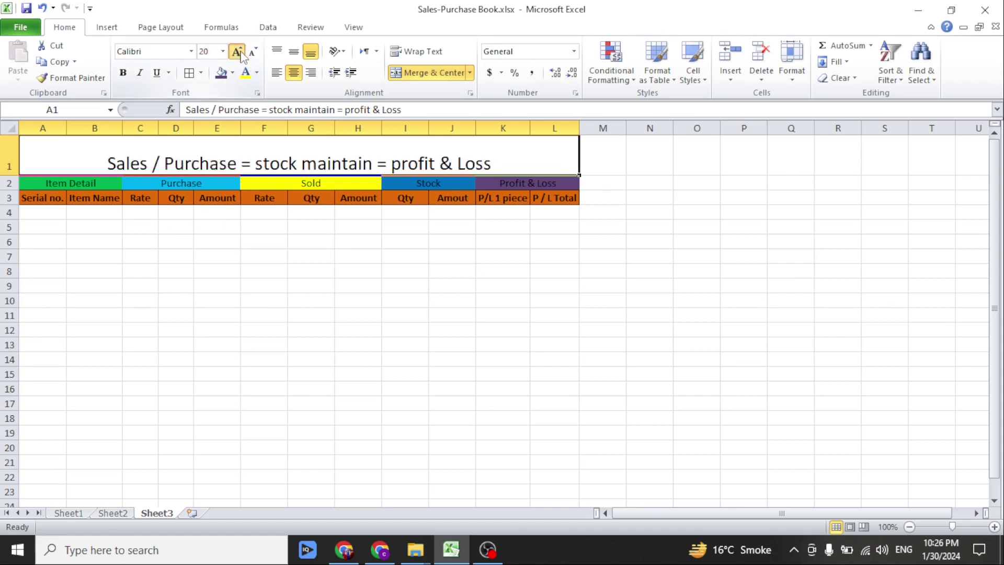
pyautogui.click(238, 52)
pyautogui.click(293, 51)
# Step: Give the title cell a black fill and set its font color to yellow
pyautogui.click(233, 73)
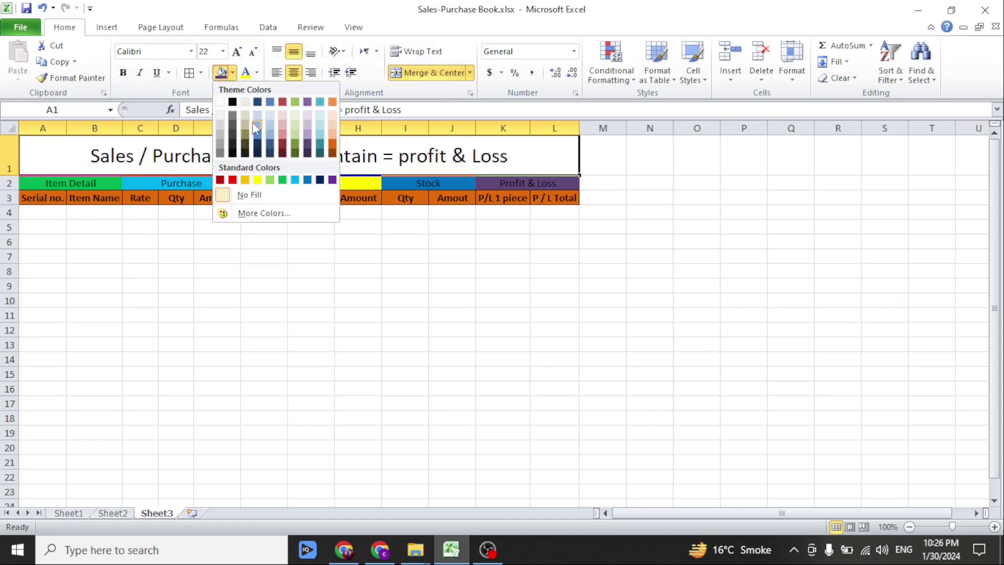
pyautogui.click(232, 102)
pyautogui.click(257, 73)
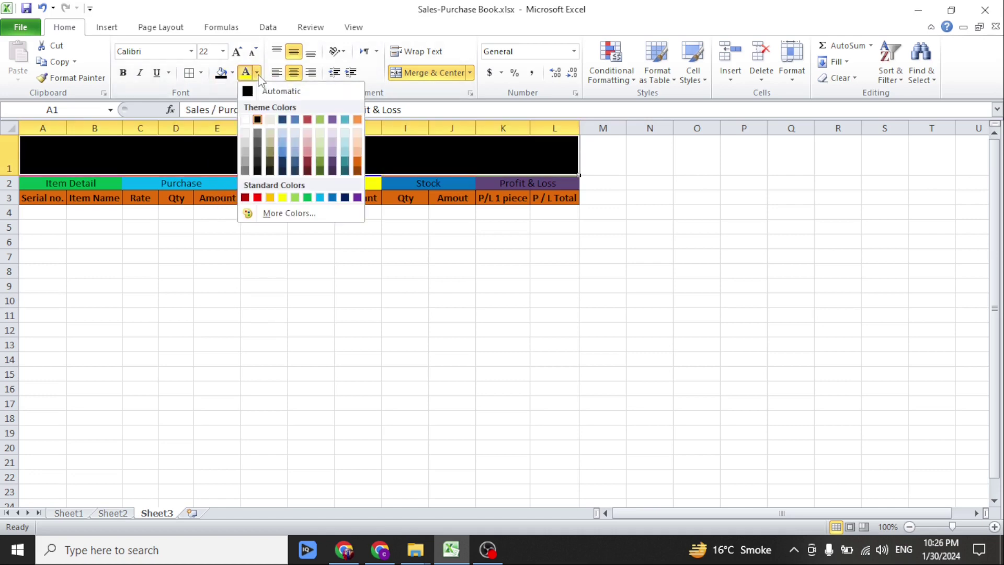
pyautogui.click(283, 197)
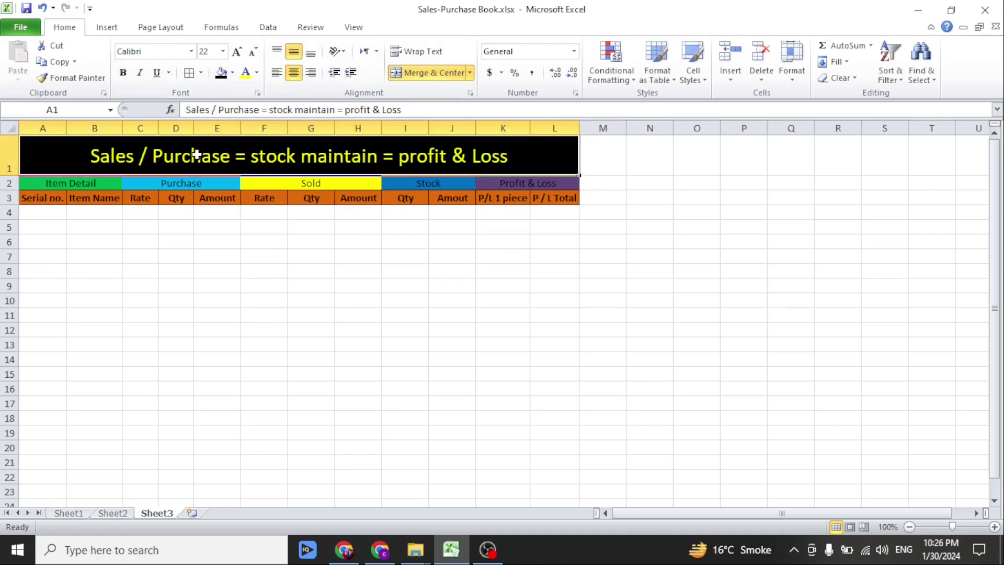
# Step: Make the entire title text in A1 bold
pyautogui.doubleClick(161, 155)
pyautogui.hotkey('ctrl', 'a')
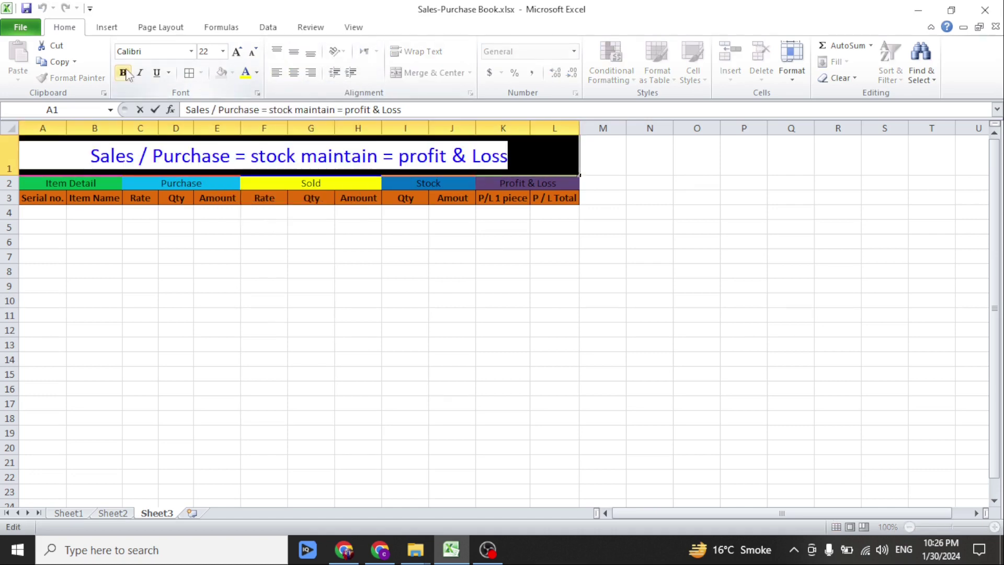
pyautogui.click(126, 74)
pyautogui.click(205, 303)
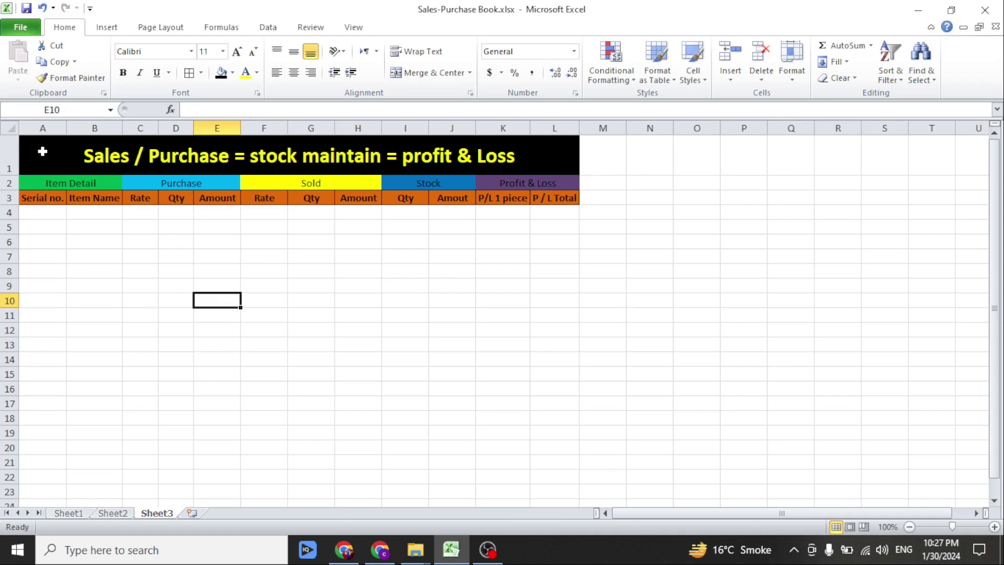
# Step: Apply all borders to the whole table range A1:L13
pyautogui.moveTo(43, 151); pyautogui.dragTo(343, 343)
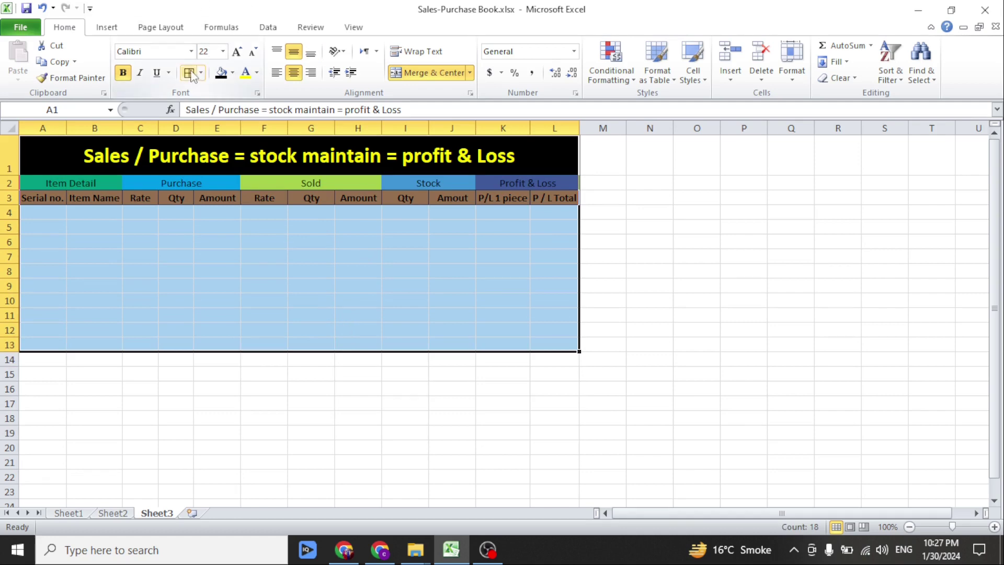
pyautogui.click(190, 73)
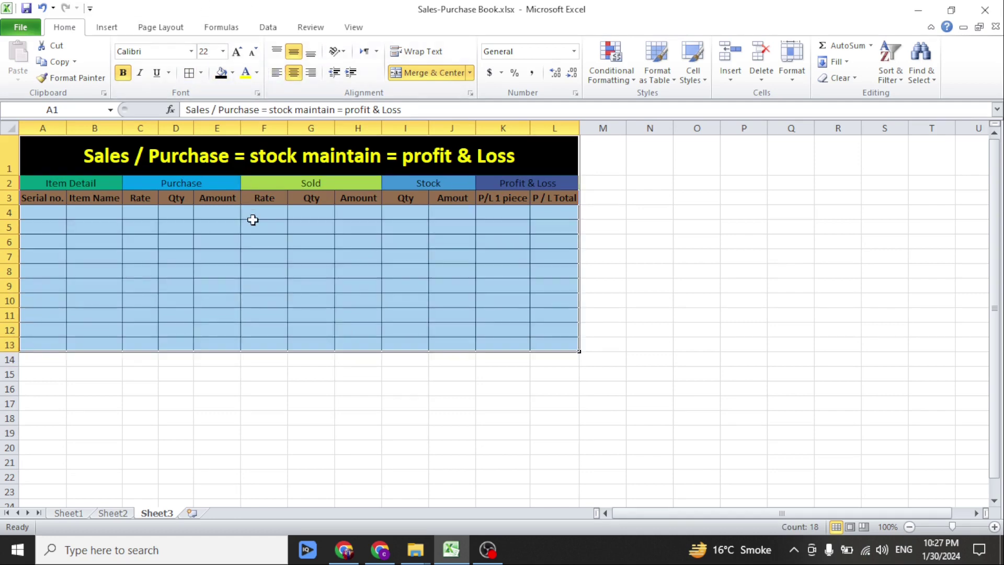
pyautogui.moveTo(243, 270); pyautogui.dragTo(234, 271)
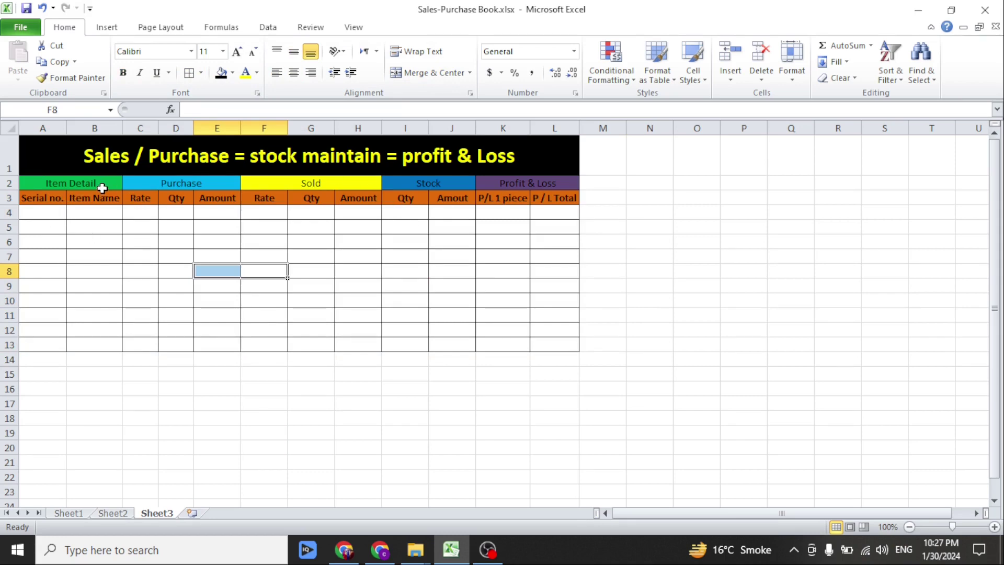
# Step: Enter the serial numbers 1 in A4 and 2 in A5
pyautogui.click(42, 212)
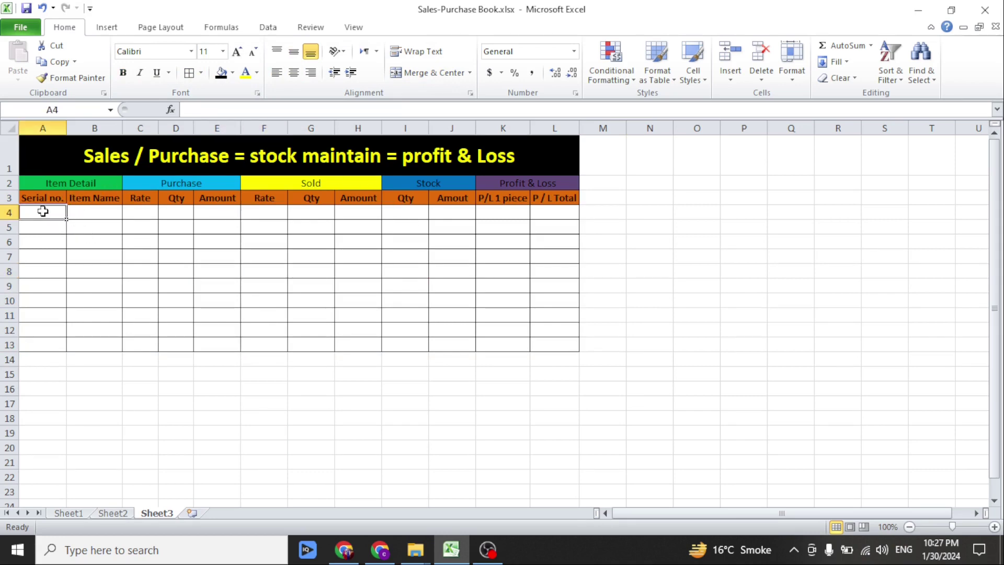
pyautogui.write('1')
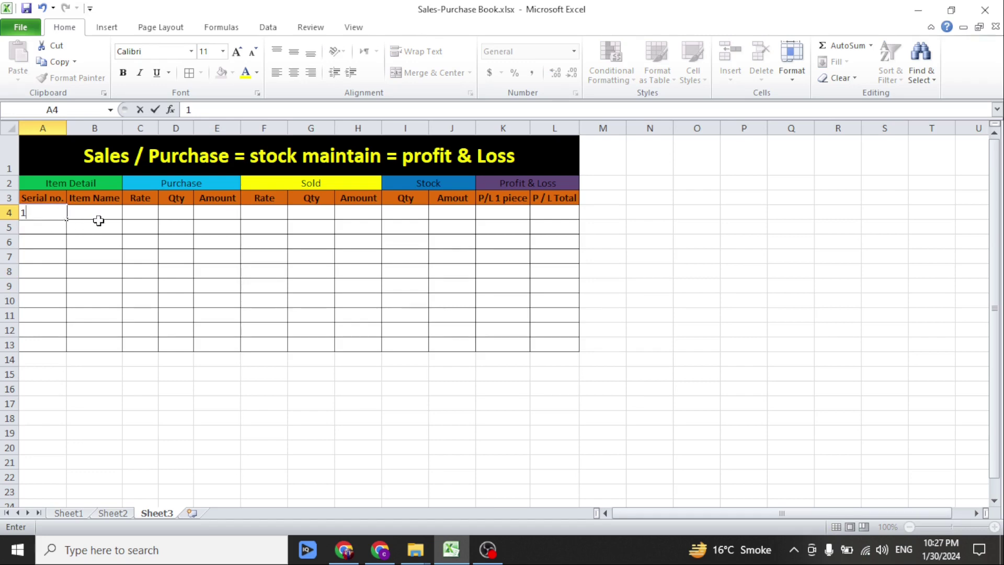
pyautogui.click(39, 224)
pyautogui.write('2')
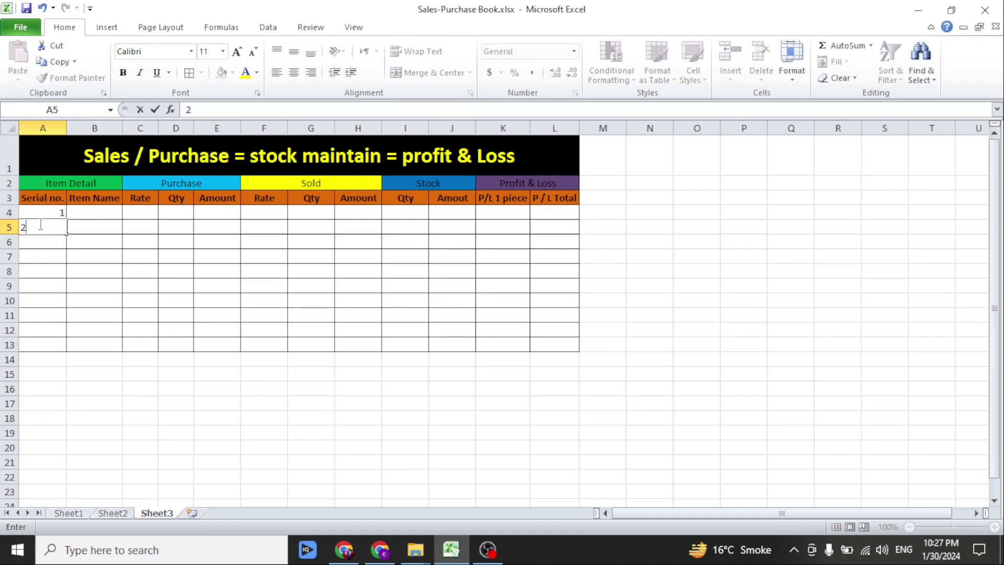
pyautogui.press('Tab')
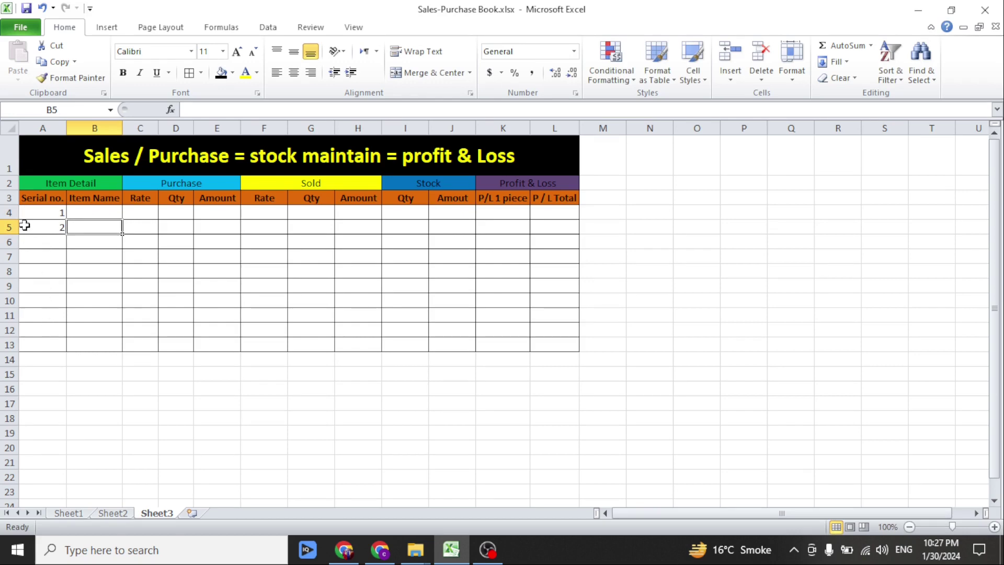
# Step: Extend the serial number series from A4:A5 down to A13, numbering the rows up to 10
pyautogui.moveTo(47, 211); pyautogui.dragTo(53, 226)
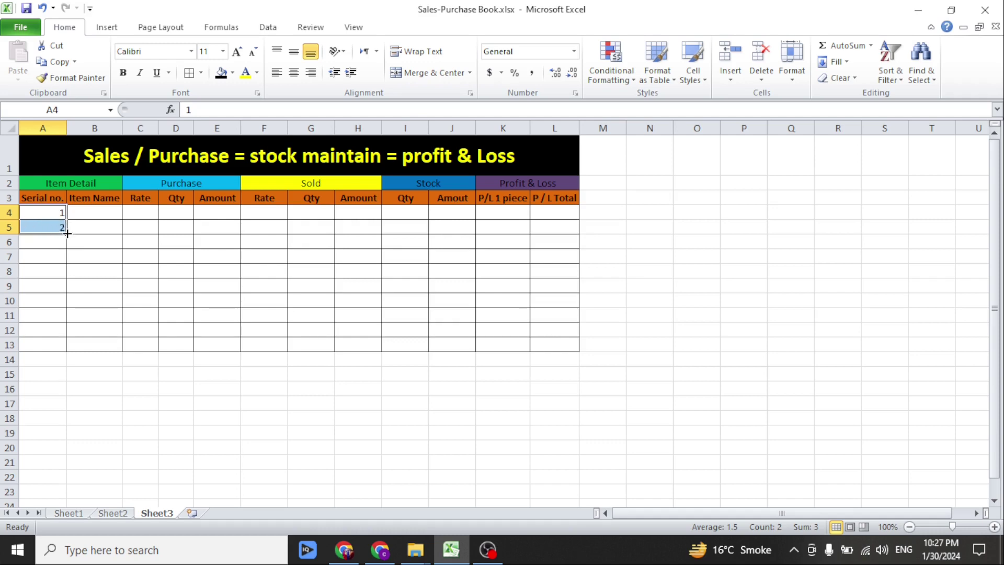
pyautogui.moveTo(67, 234); pyautogui.dragTo(60, 181)
pyautogui.scroll(4, 61, 181)
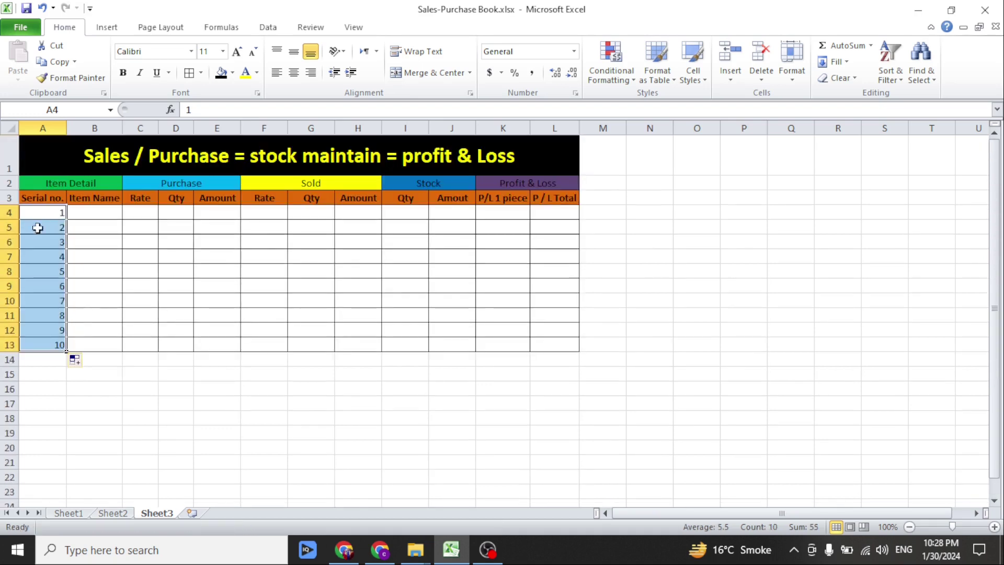
# Step: Center the serial numbers in A4:A13
pyautogui.click(293, 72)
# Step: Enter Computer, CPU, Monitor, Mouse, VGA Cable, Data Cable, Power Cable, Speaker, Keyboard and Printer in B4:B13 and autofit column B
pyautogui.click(105, 216)
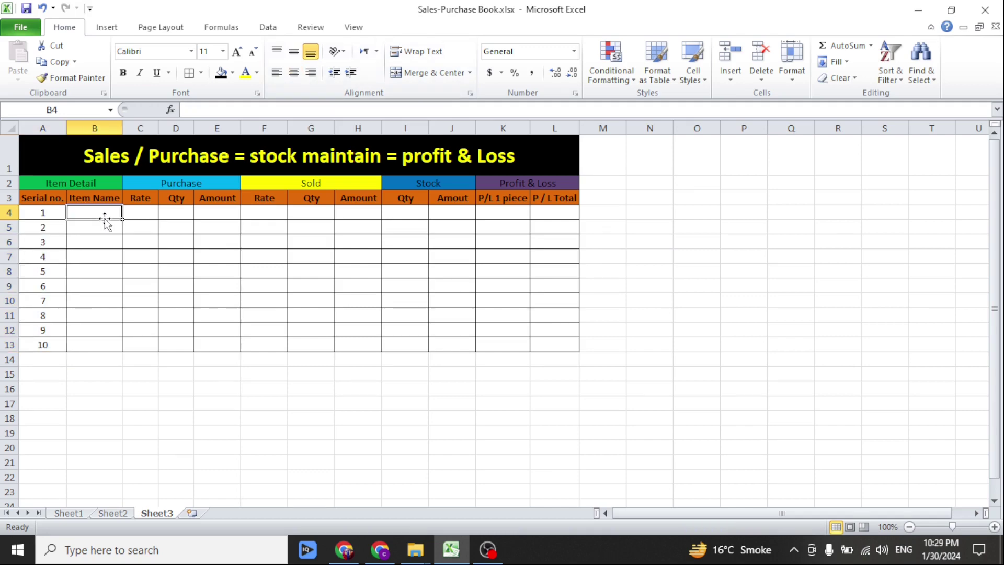
pyautogui.write('Co')
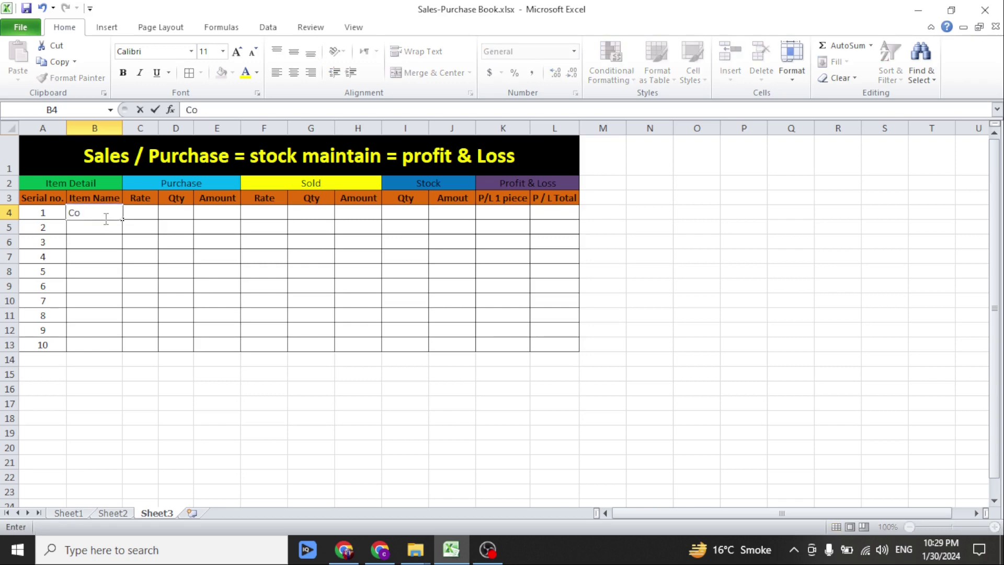
pyautogui.write('mputer')
pyautogui.press('Return')
pyautogui.write('Cpu')
pyautogui.press('Return')
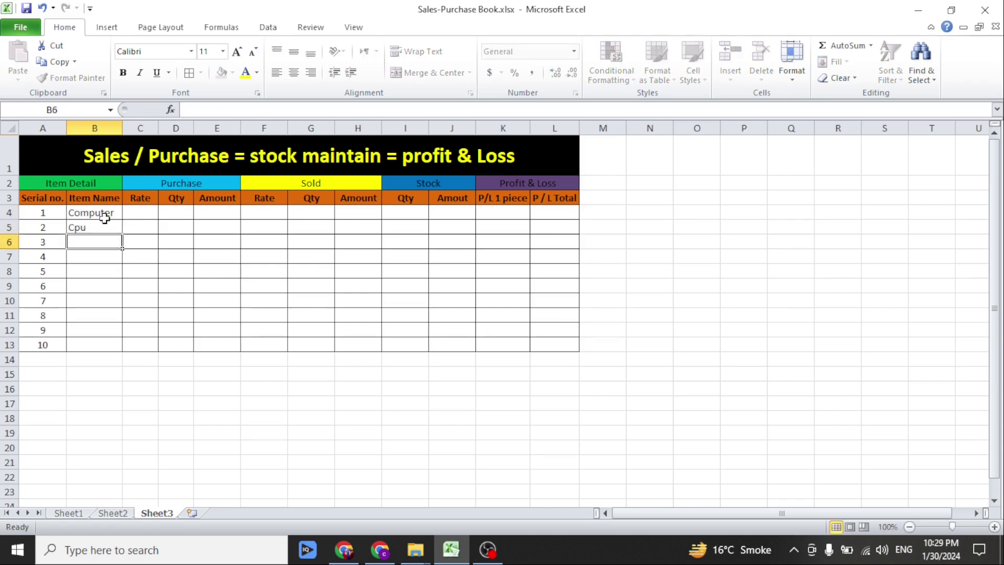
pyautogui.write('Monito')
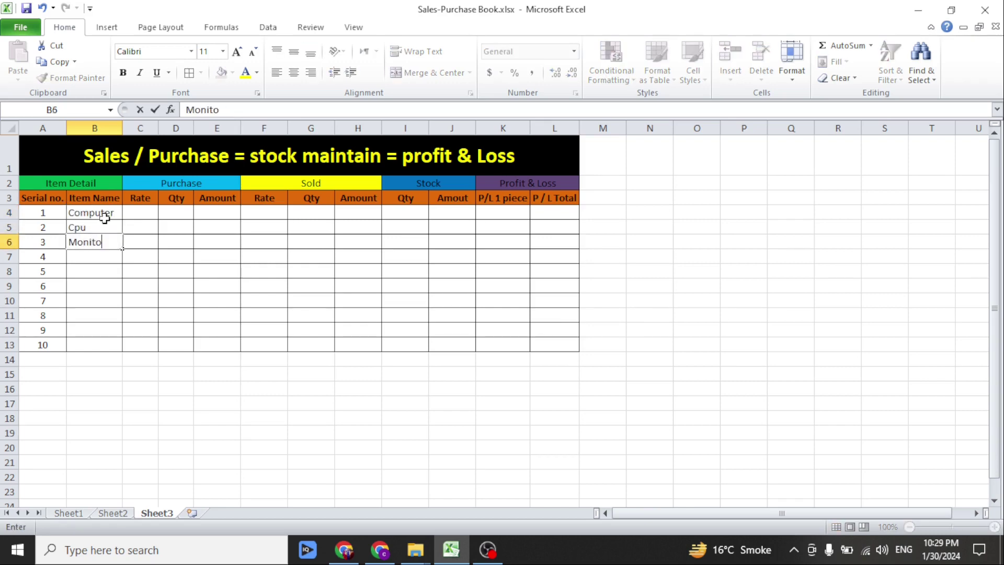
pyautogui.write('r')
pyautogui.press('Return')
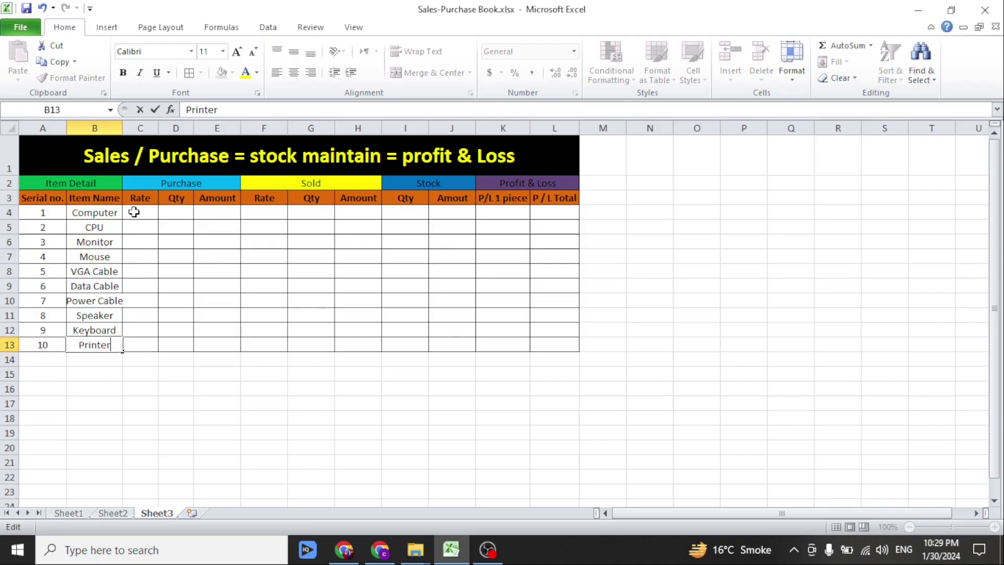
pyautogui.click(140, 128)
pyautogui.doubleClick(123, 128)
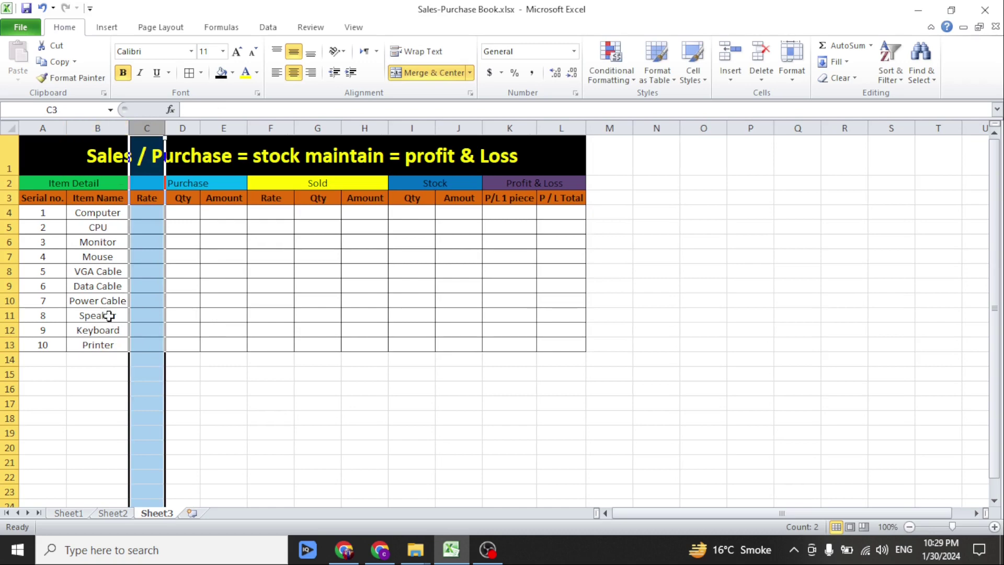
# Step: Fill the purchase rates in C4:C13 with 10000, 7000, 3000, 500, 400, 300, 200, 800, 300 and 15000
pyautogui.click(141, 212)
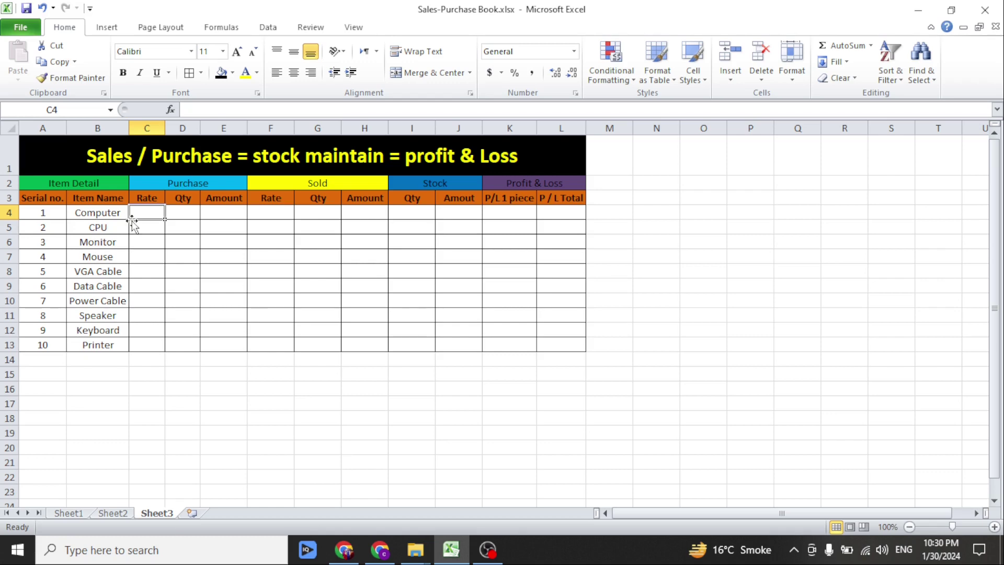
pyautogui.write('1')
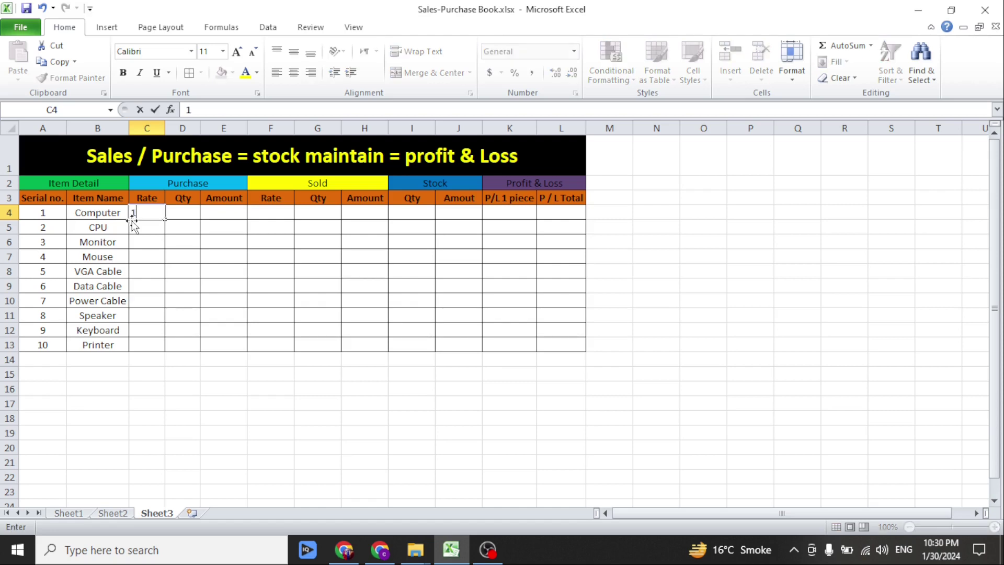
pyautogui.write('0000')
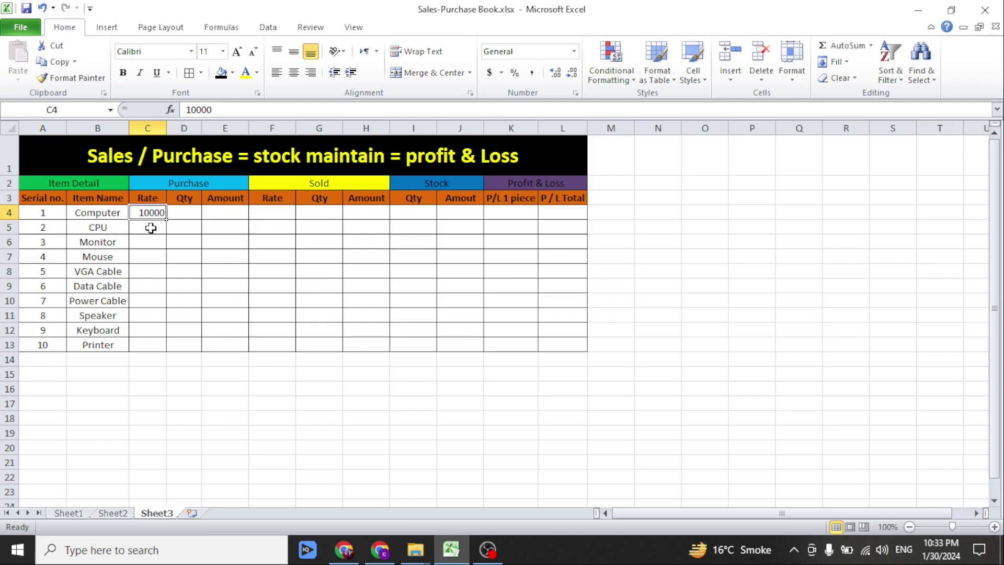
pyautogui.press('Return')
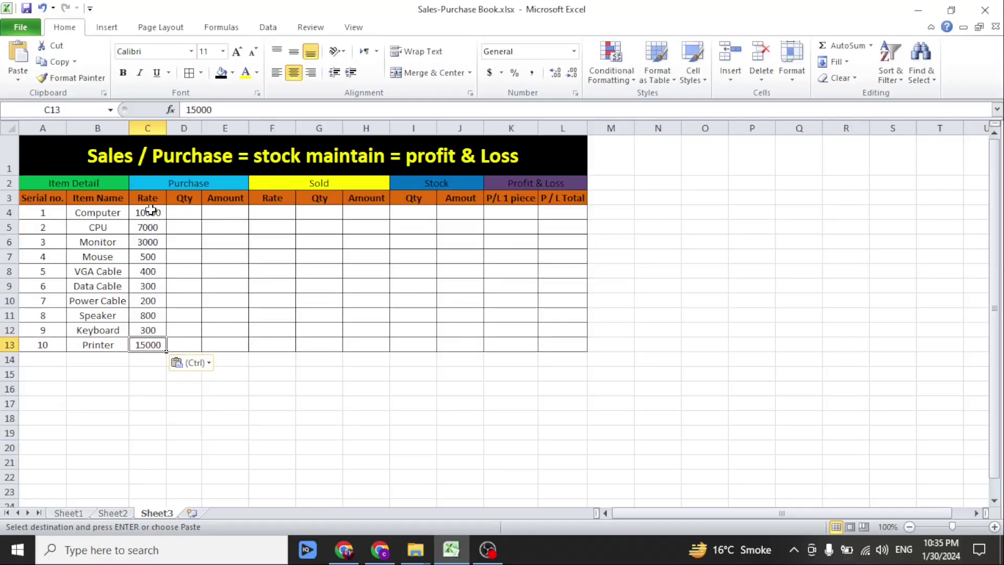
# Step: Fill the purchase quantities in D4:D13 with 100, 50, 50, 300, 400, 400, 200, 100, 200 and 5
pyautogui.click(188, 215)
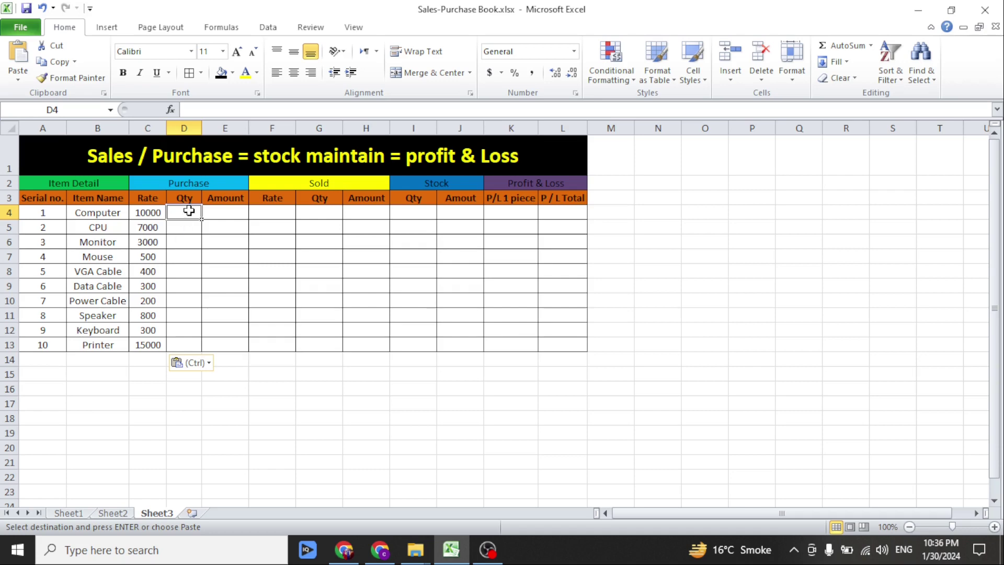
pyautogui.write('100')
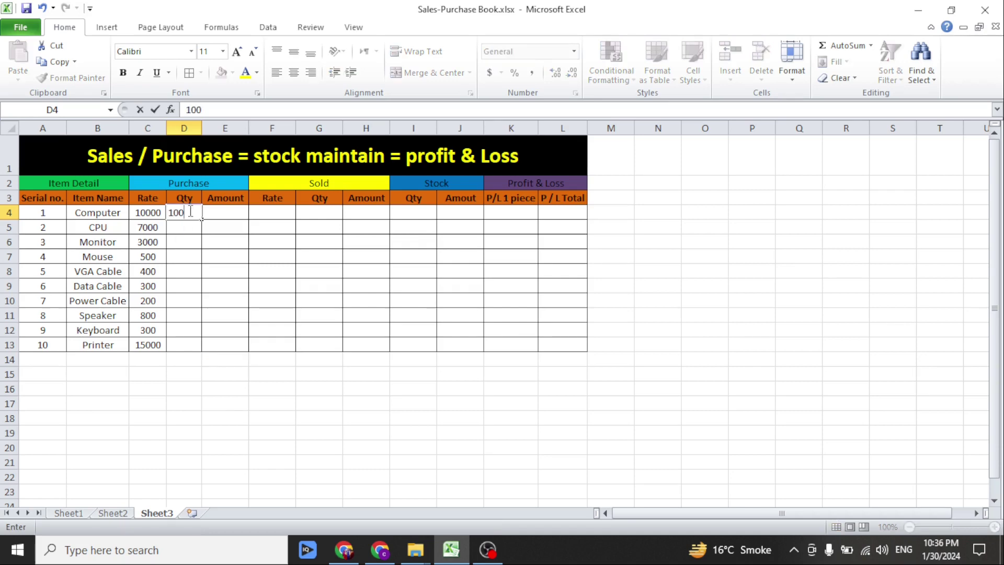
pyautogui.press('Return')
pyautogui.write('5')
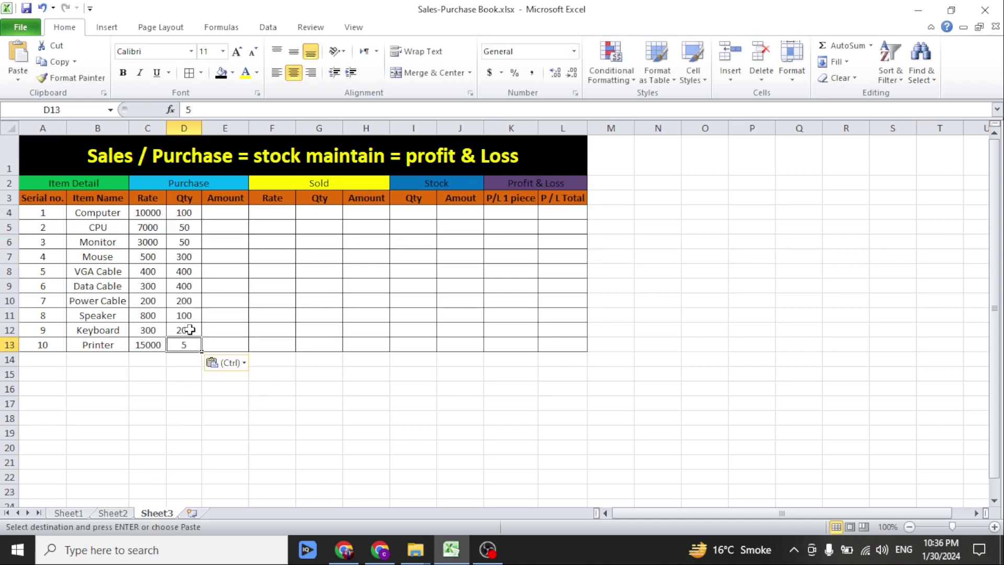
# Step: Calculate the Computer purchase amount in E4 with the formula =C4*D4
pyautogui.click(228, 211)
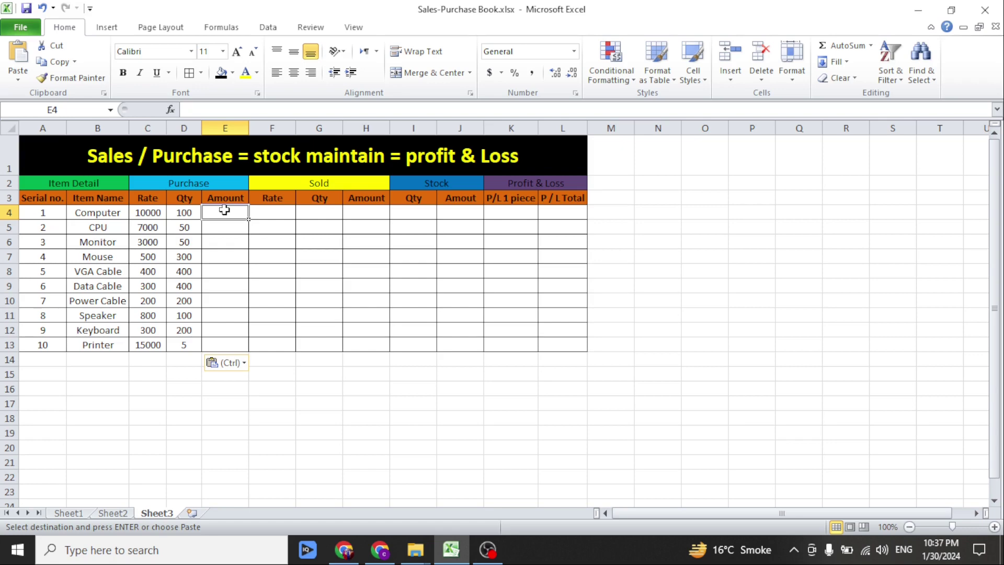
pyautogui.write('=')
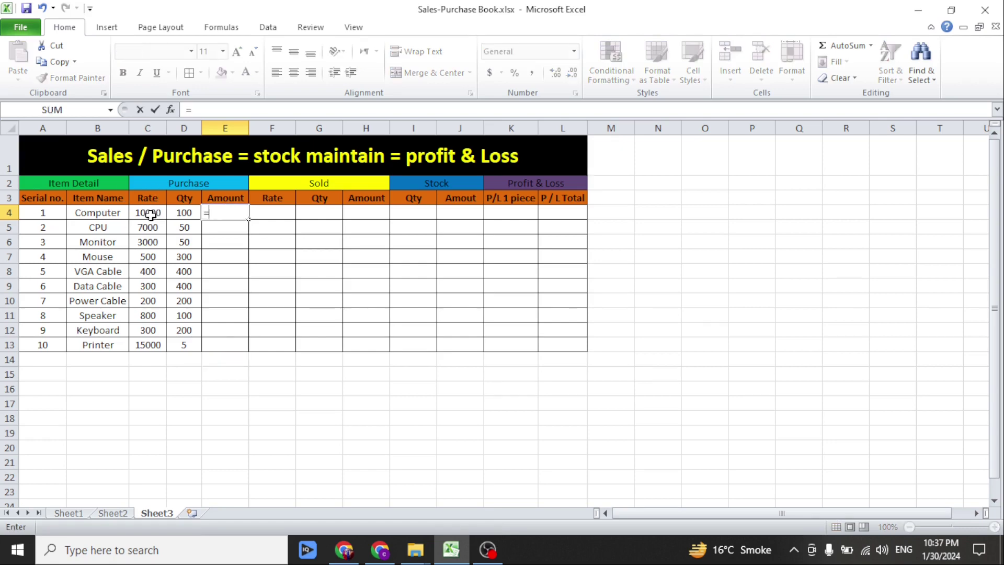
pyautogui.click(150, 215)
pyautogui.write('*')
pyautogui.click(187, 214)
pyautogui.press('Return')
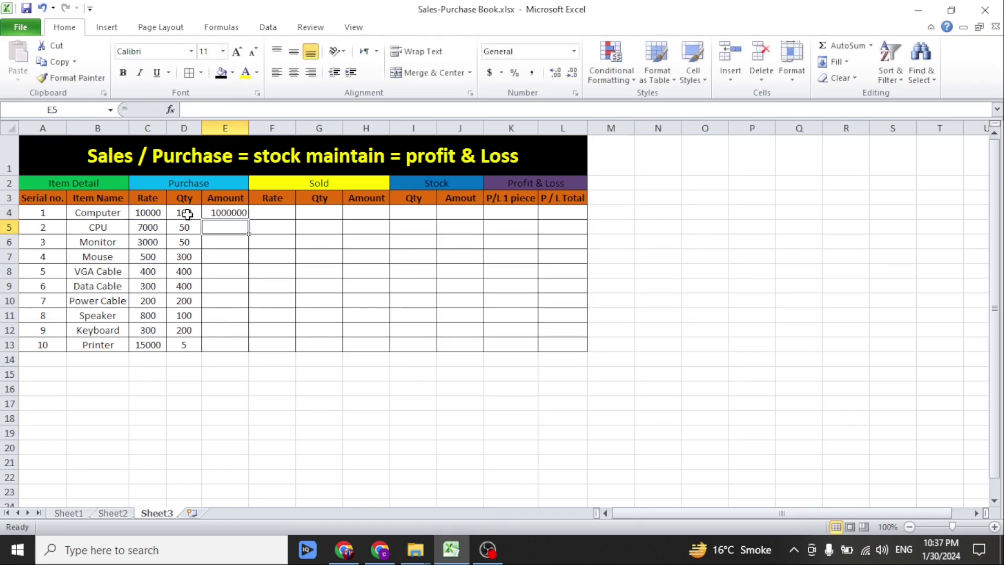
# Step: Copy the purchase amount formula from E4 down to E13 and check the copied formulas
pyautogui.click(225, 213)
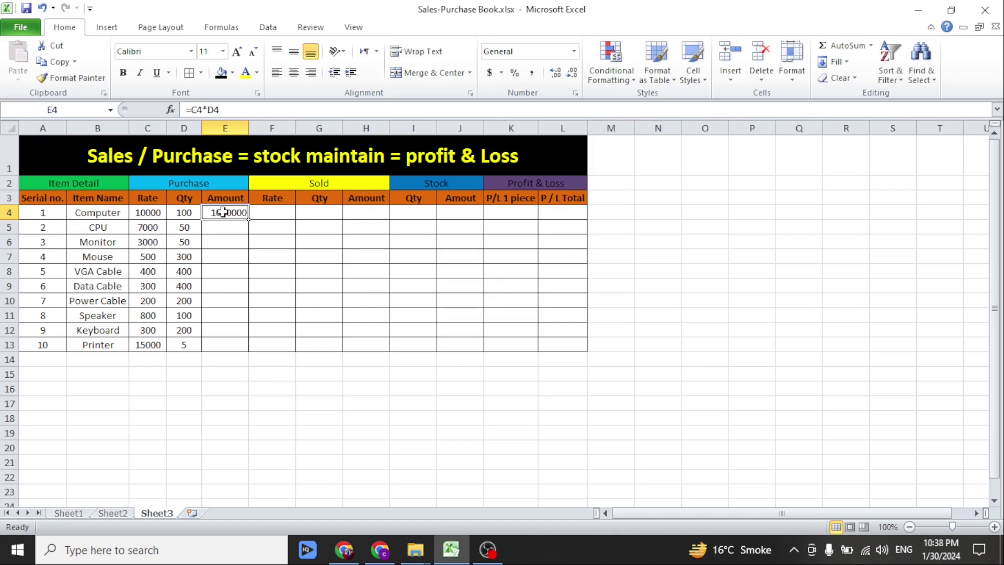
pyautogui.doubleClick(249, 220)
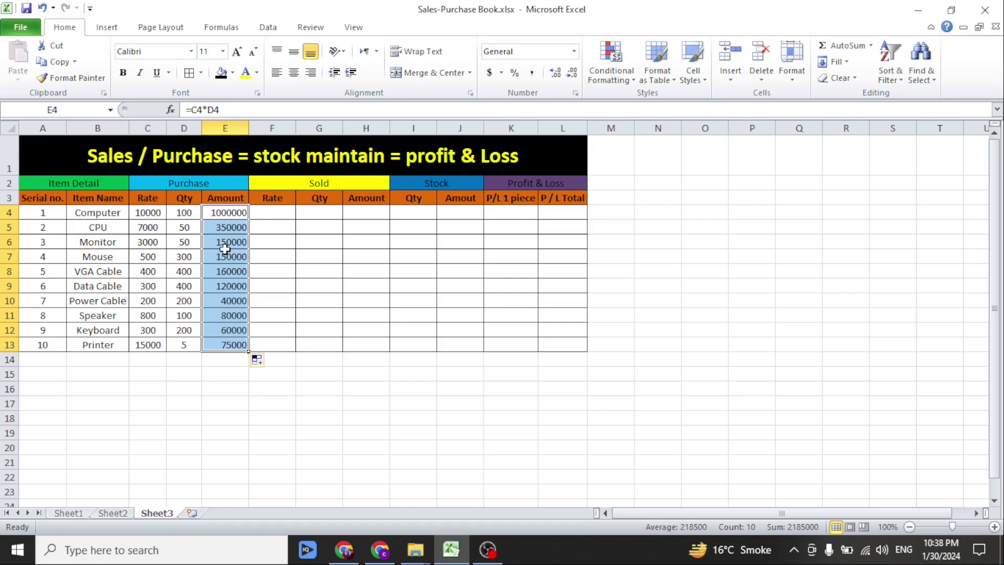
pyautogui.click(227, 287)
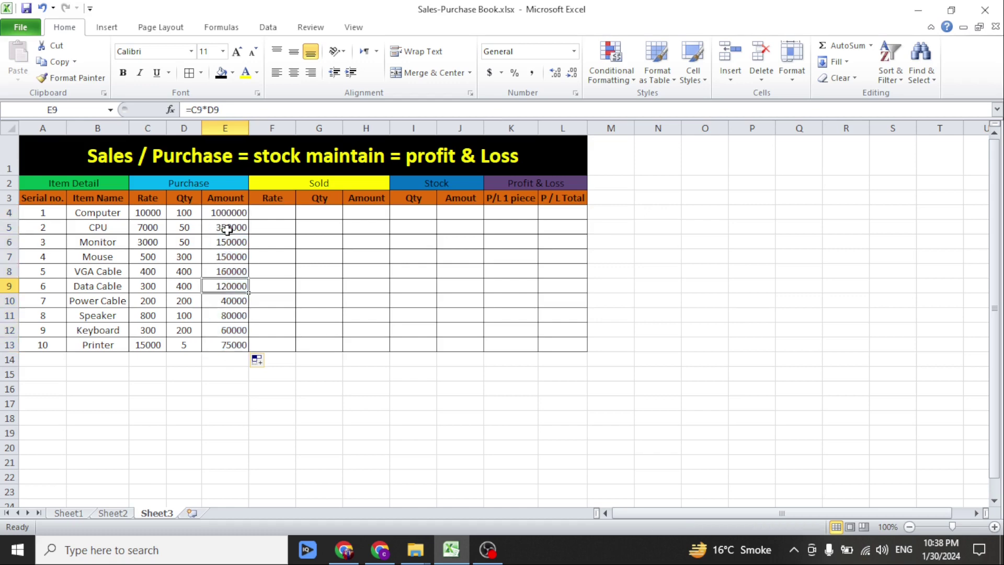
pyautogui.press('Up')
pyautogui.press('Up')
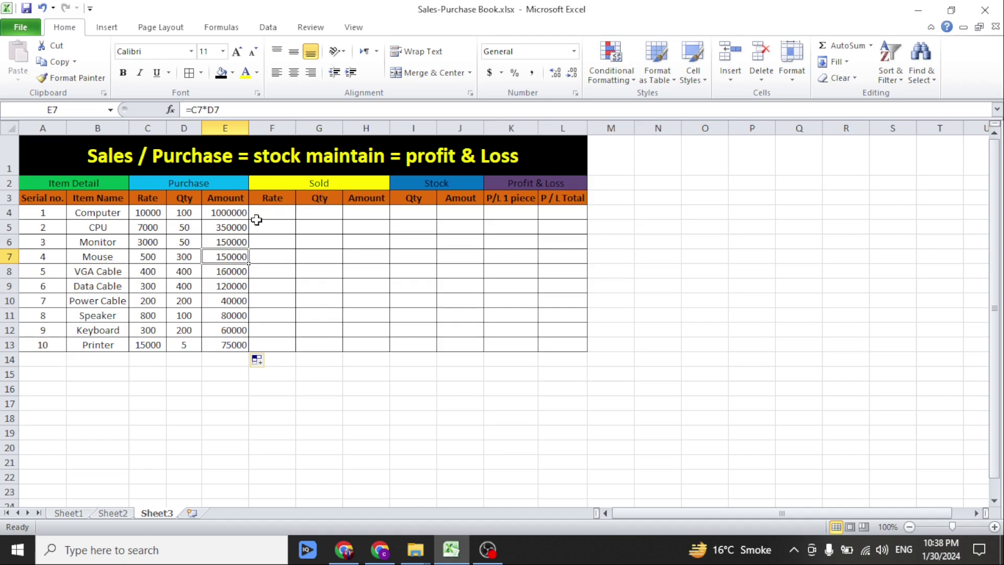
# Step: Fill the sold rates in F4:F13 with 11000, 75000, 3500, 600, 500, 400, 150, 1000, 500 and 17000
pyautogui.click(269, 209)
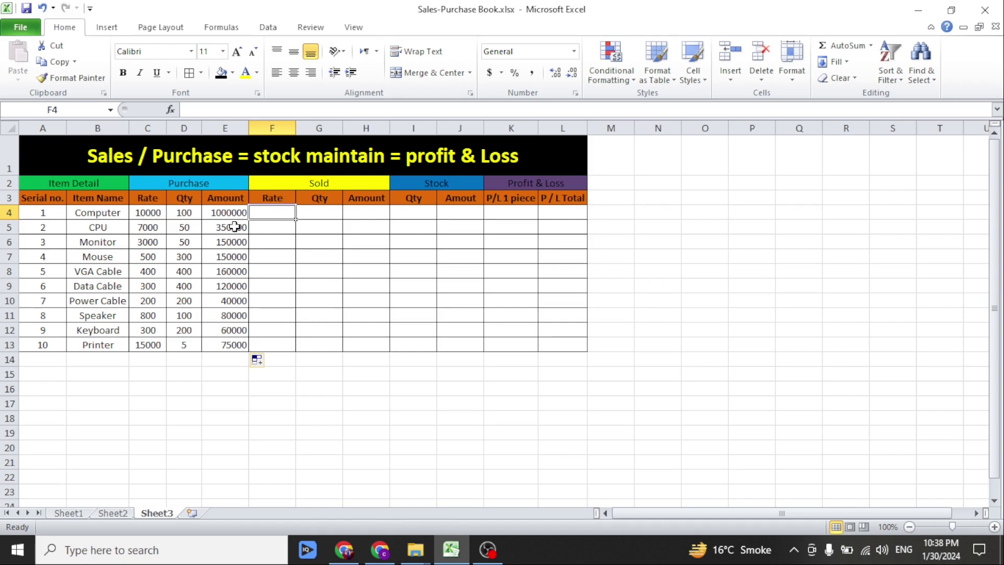
pyautogui.write('1100')
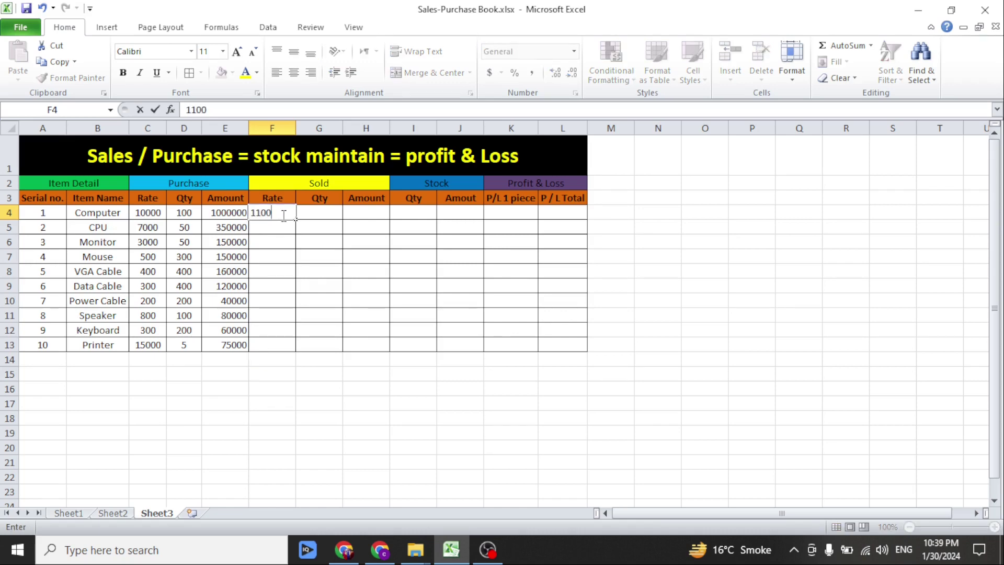
pyautogui.write('0')
pyautogui.press('Return')
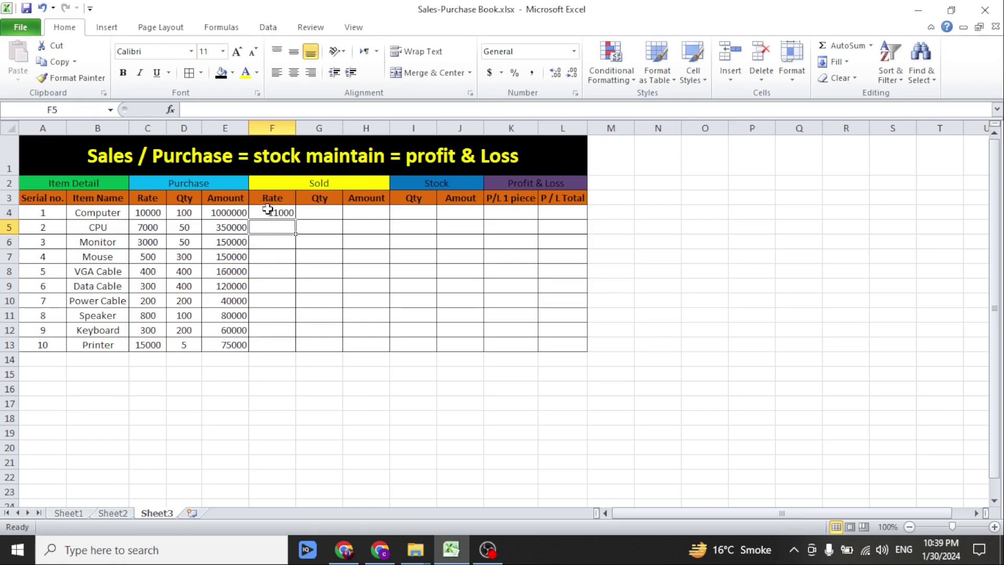
pyautogui.doubleClick(272, 228)
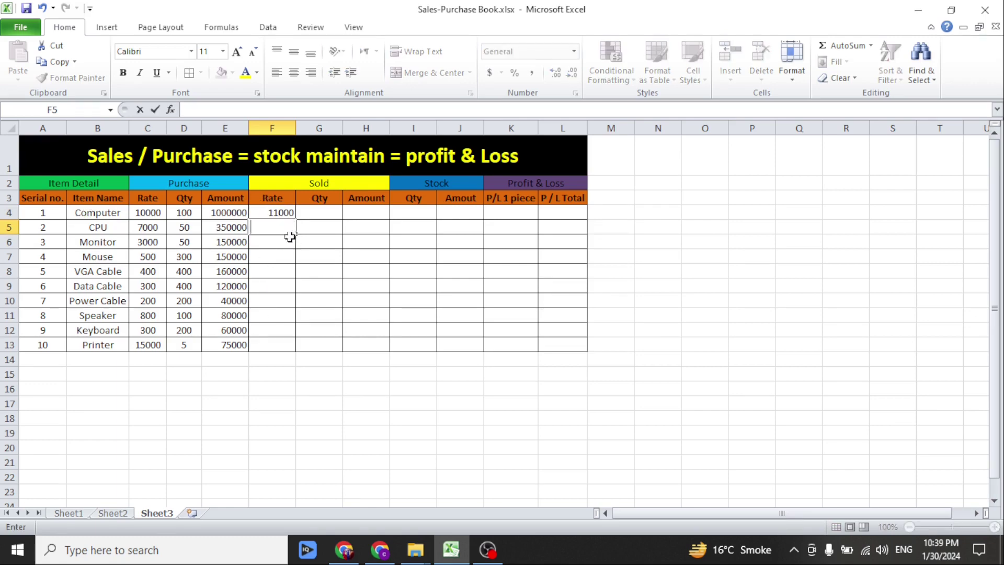
pyautogui.press('Up')
pyautogui.hotkey('ctrl', 'v')
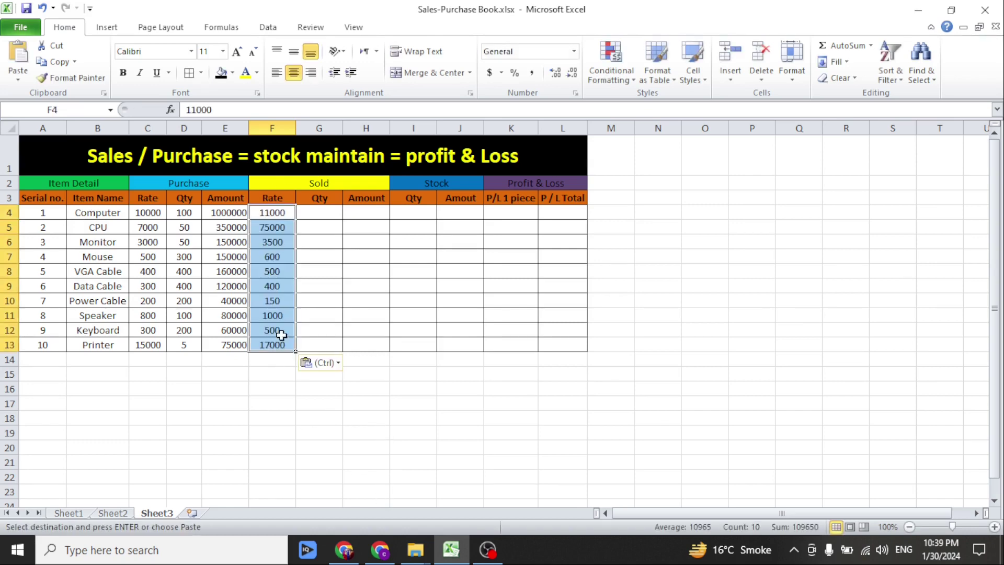
pyautogui.click(276, 341)
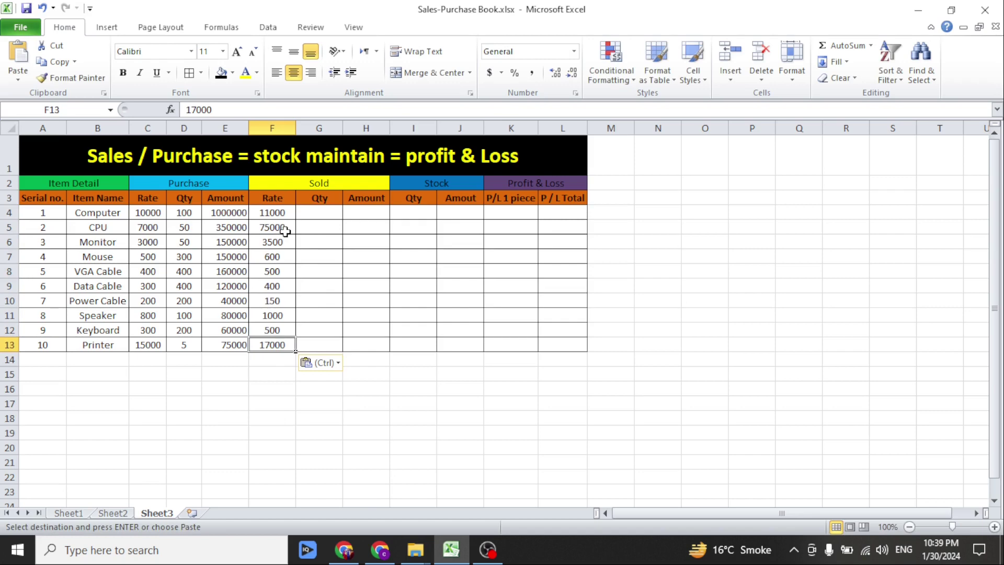
# Step: Fill the sold quantities in G4:G13 with 60, 30, 30, 150, 200, 200, 75, 50, 150 and 3
pyautogui.click(322, 214)
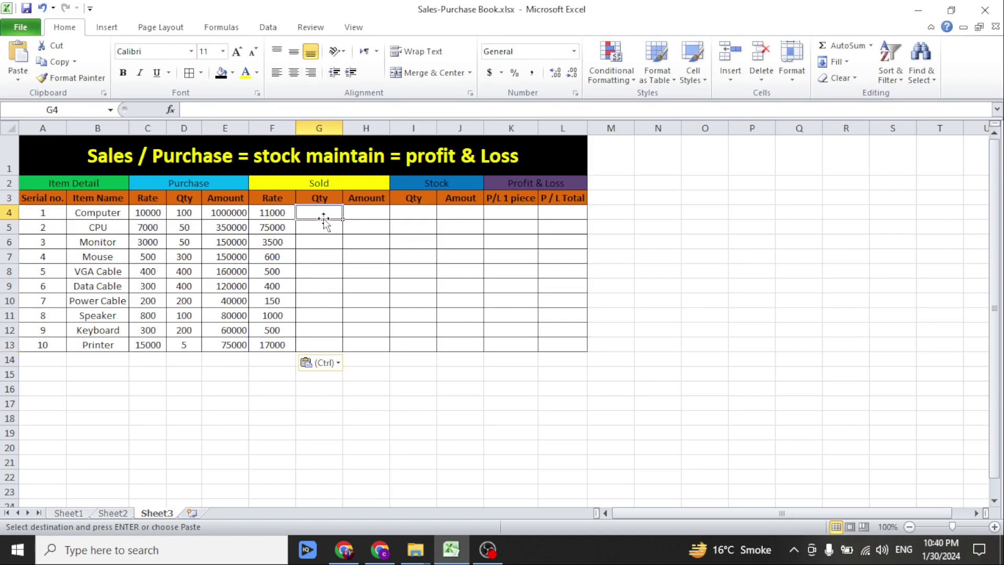
pyautogui.click(180, 218)
pyautogui.click(319, 212)
pyautogui.write('60')
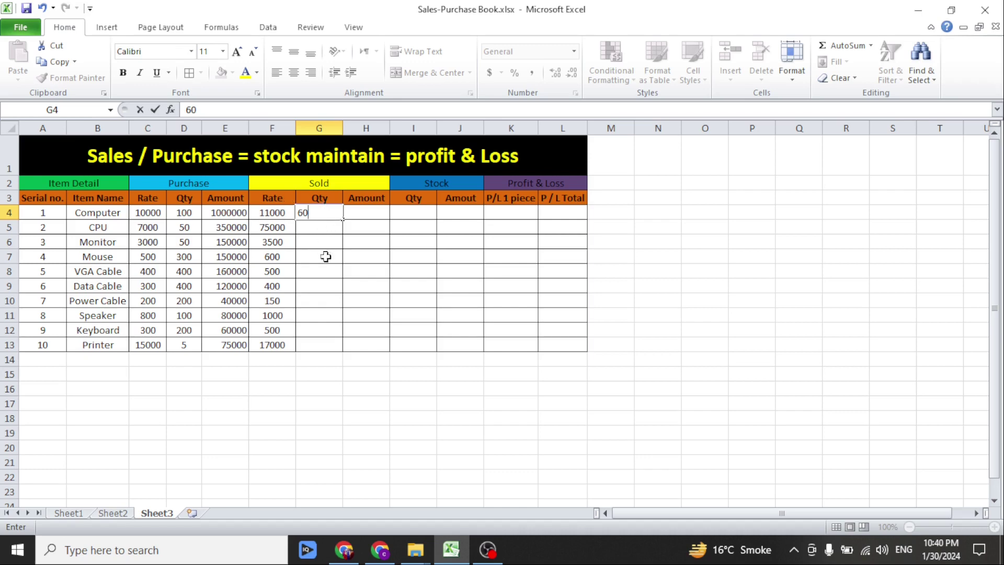
pyautogui.click(327, 233)
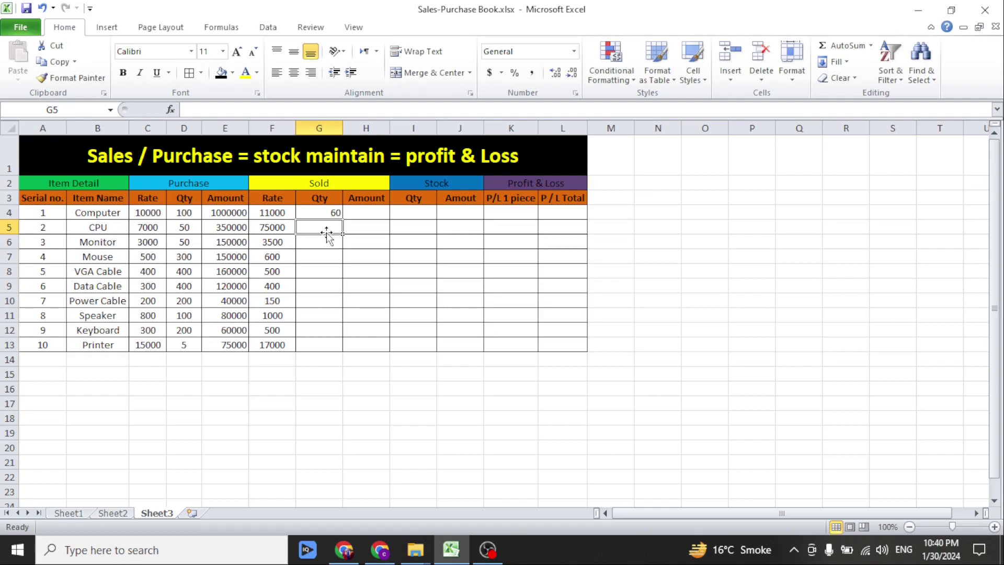
pyautogui.hotkey('ctrl', 'v')
pyautogui.click(316, 345)
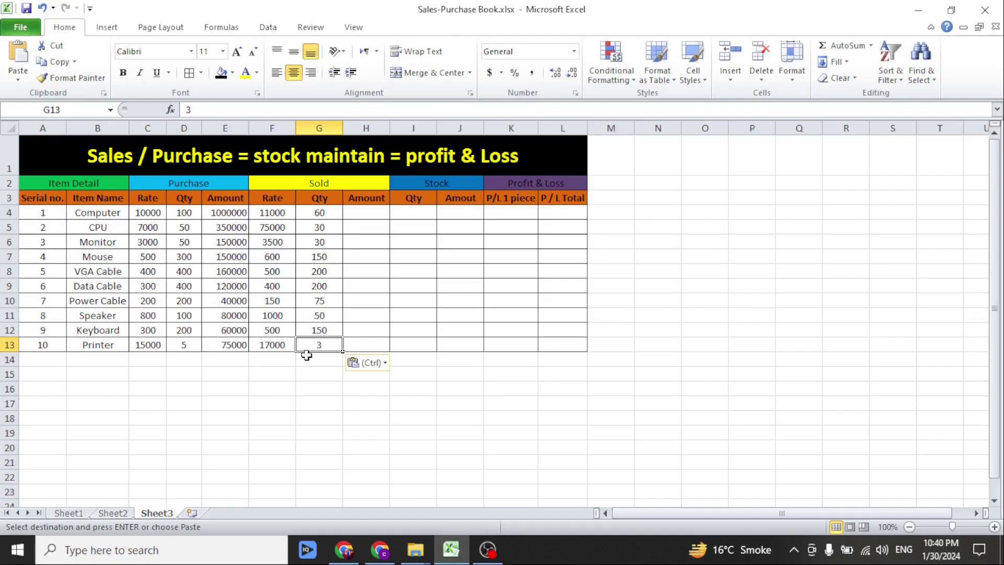
# Step: Calculate the sold amount in H4 with =F4*G4 and copy the formula down to H13
pyautogui.click(360, 210)
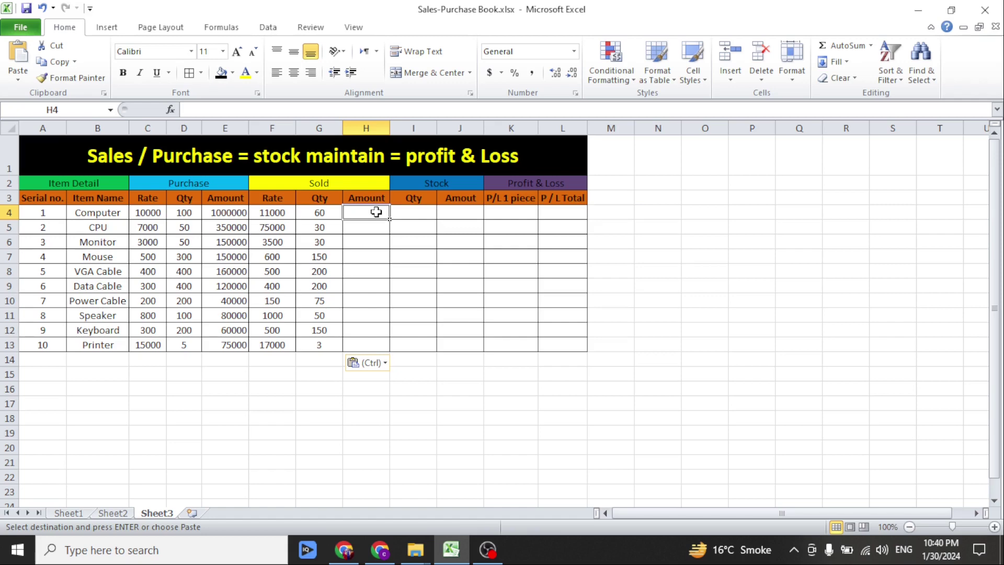
pyautogui.write('=')
pyautogui.click(277, 212)
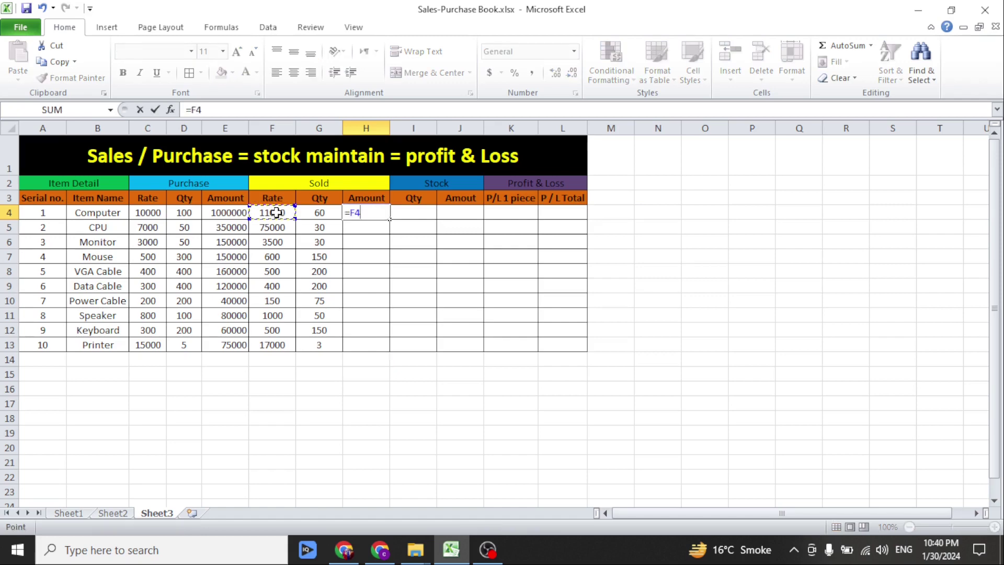
pyautogui.write('*')
pyautogui.click(315, 214)
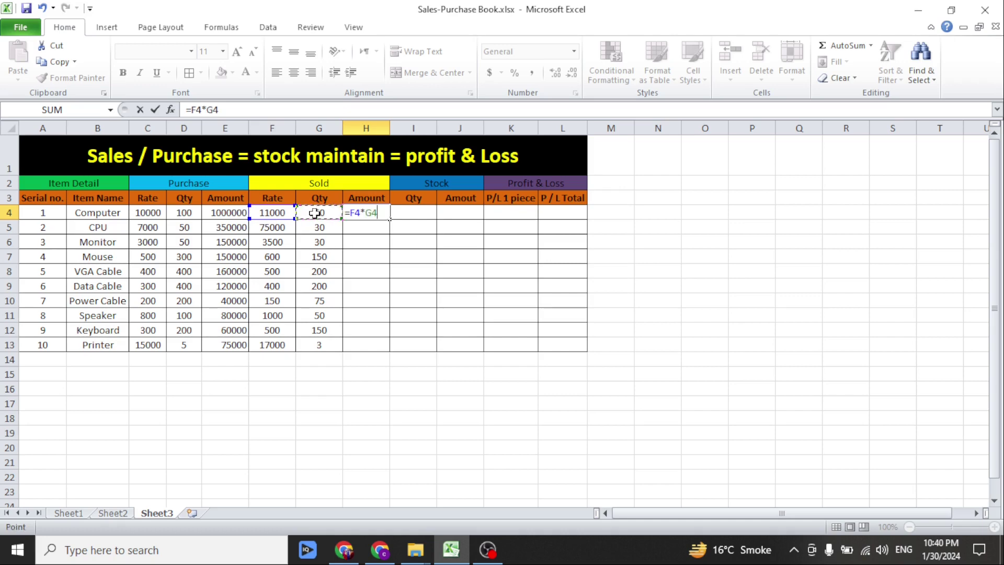
pyautogui.press('Return')
pyautogui.click(369, 213)
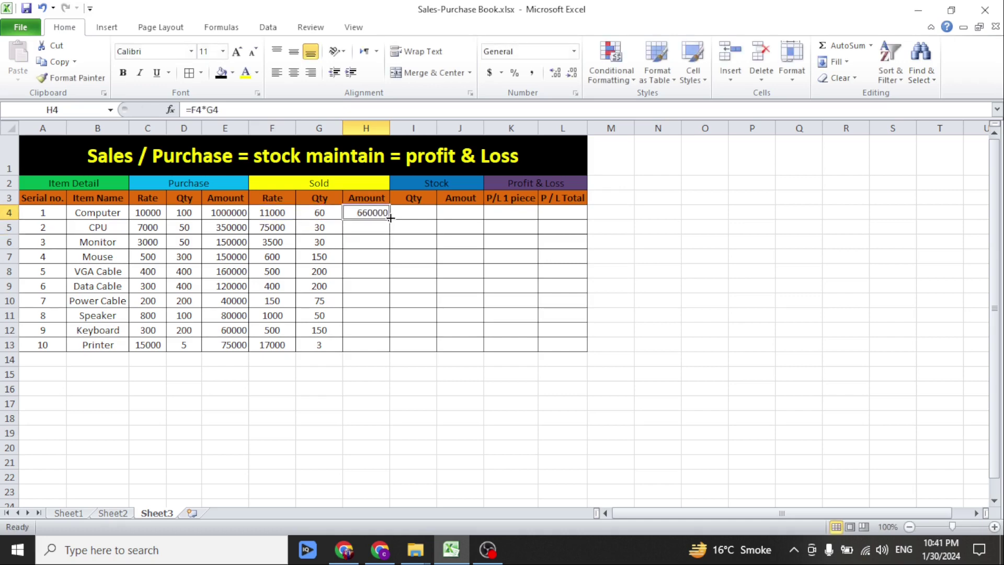
pyautogui.doubleClick(390, 221)
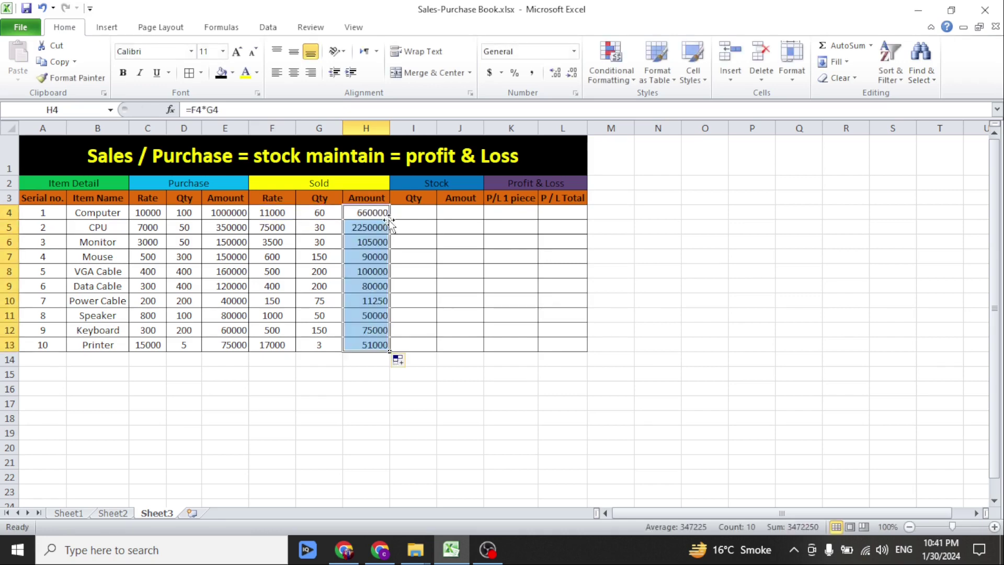
# Step: Calculate the stock quantity in I4 with =D4-G4 and copy the formula down to I13
pyautogui.click(437, 188)
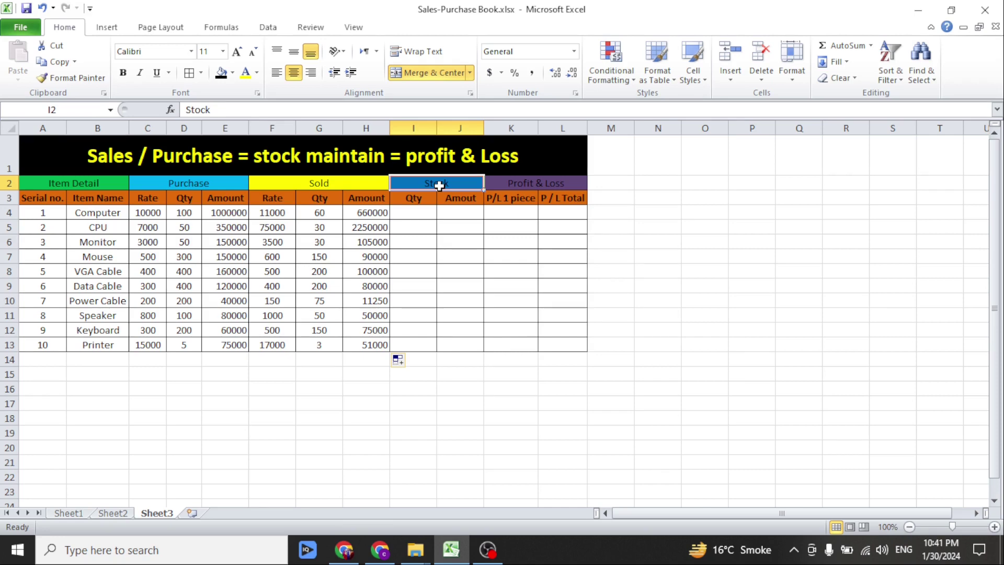
pyautogui.click(414, 210)
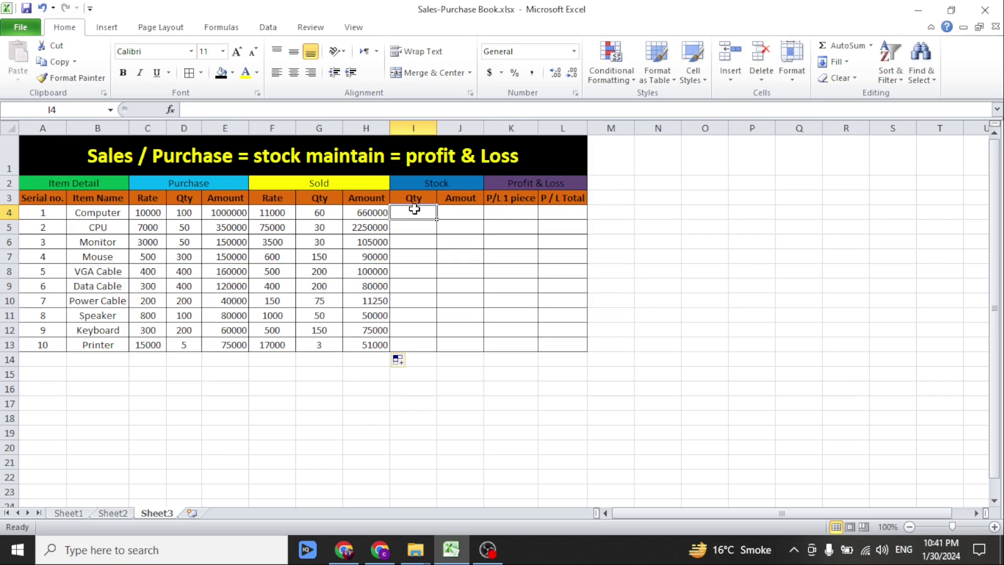
pyautogui.write('=')
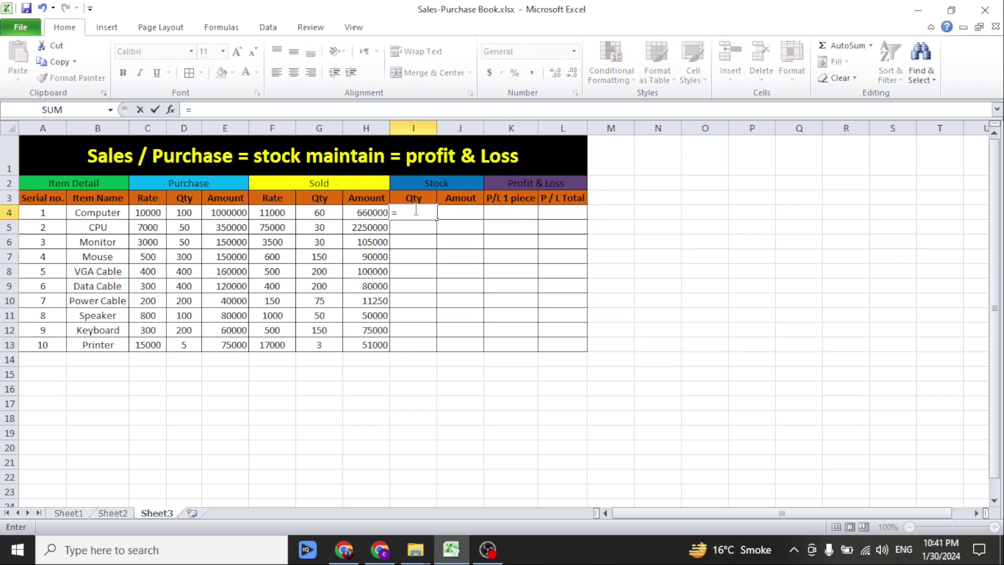
pyautogui.click(180, 212)
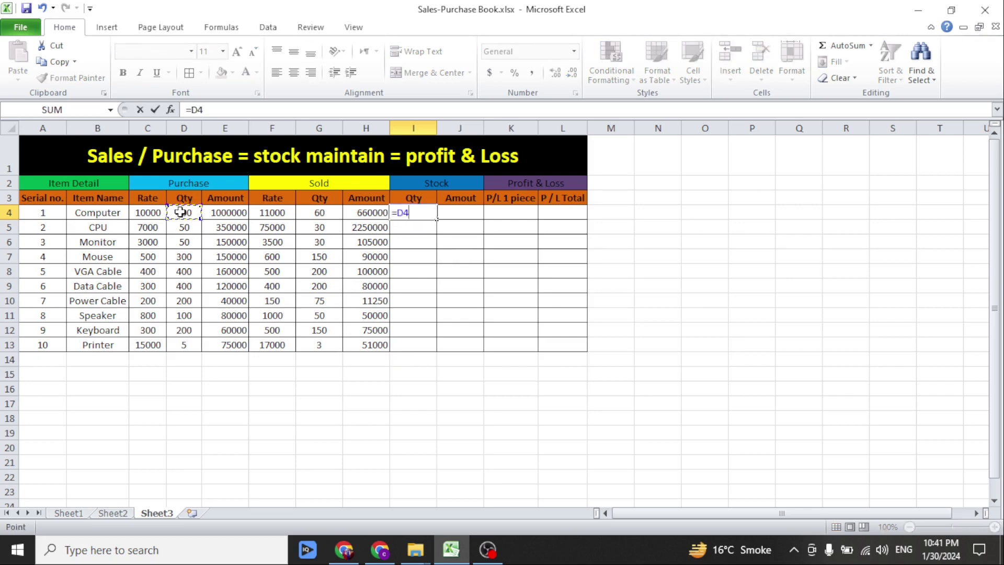
pyautogui.write('-')
pyautogui.click(320, 212)
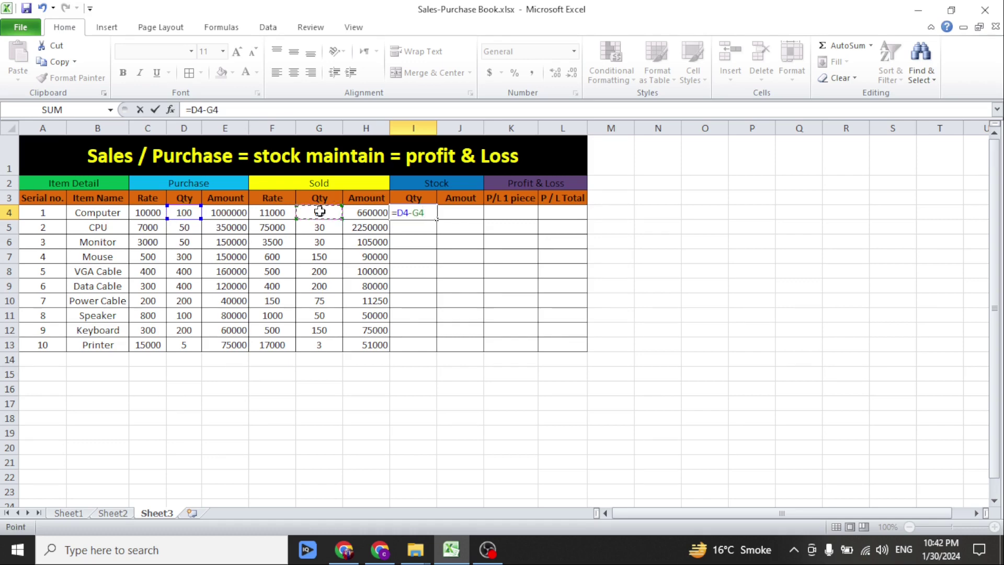
pyautogui.press('Return')
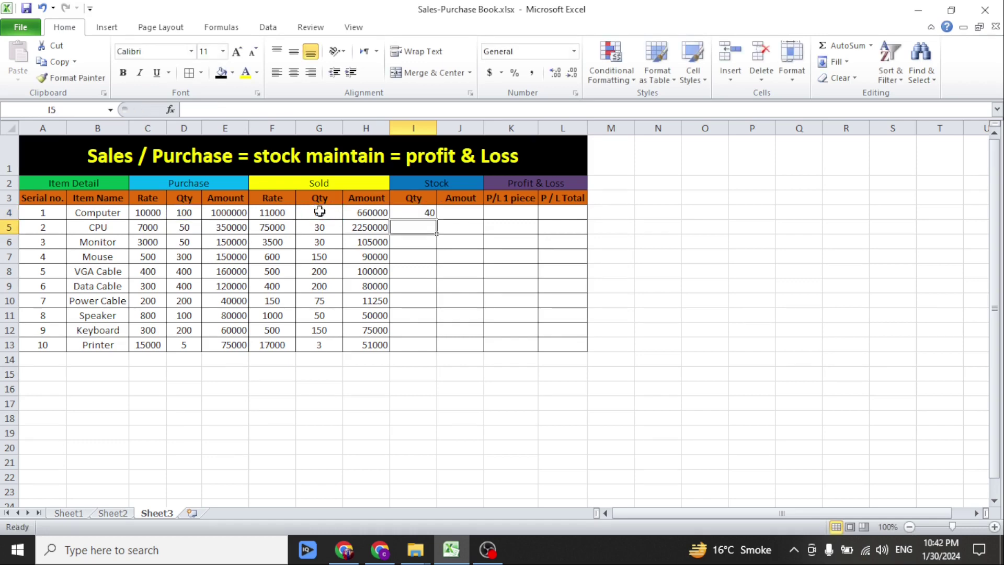
pyautogui.click(420, 212)
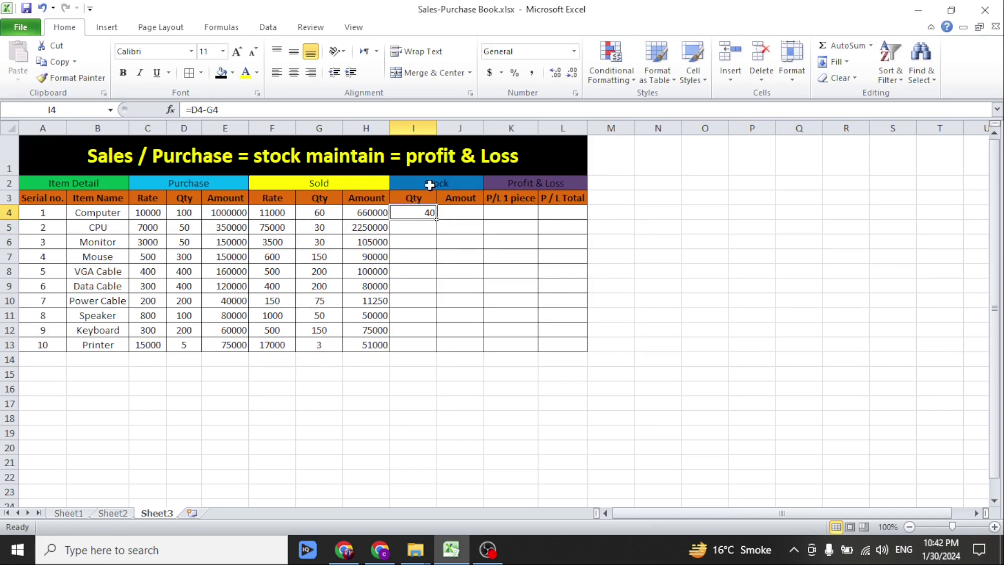
pyautogui.doubleClick(436, 219)
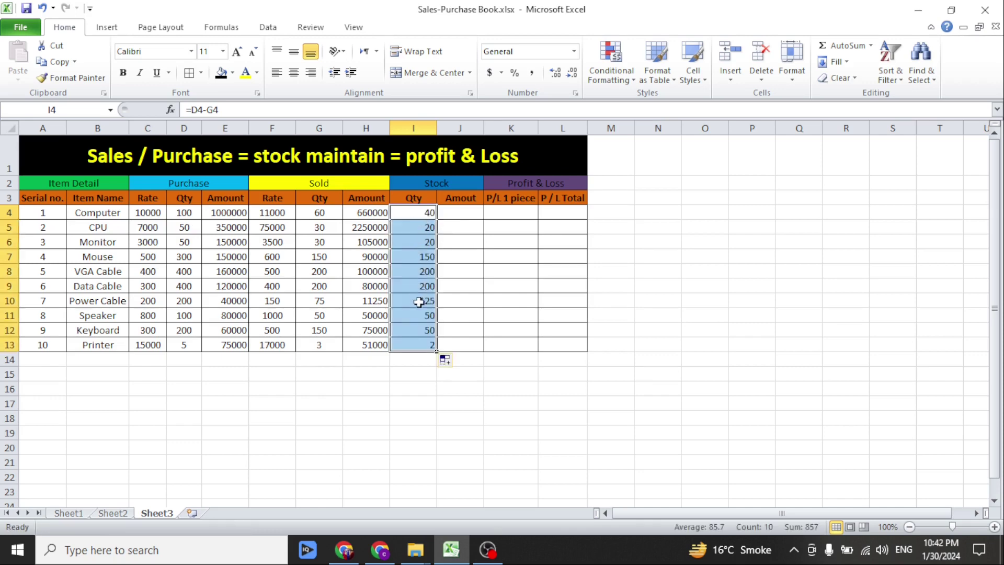
# Step: Calculate the stock amount in J4 with =I4*C4 and copy the formula down to J13
pyautogui.click(455, 210)
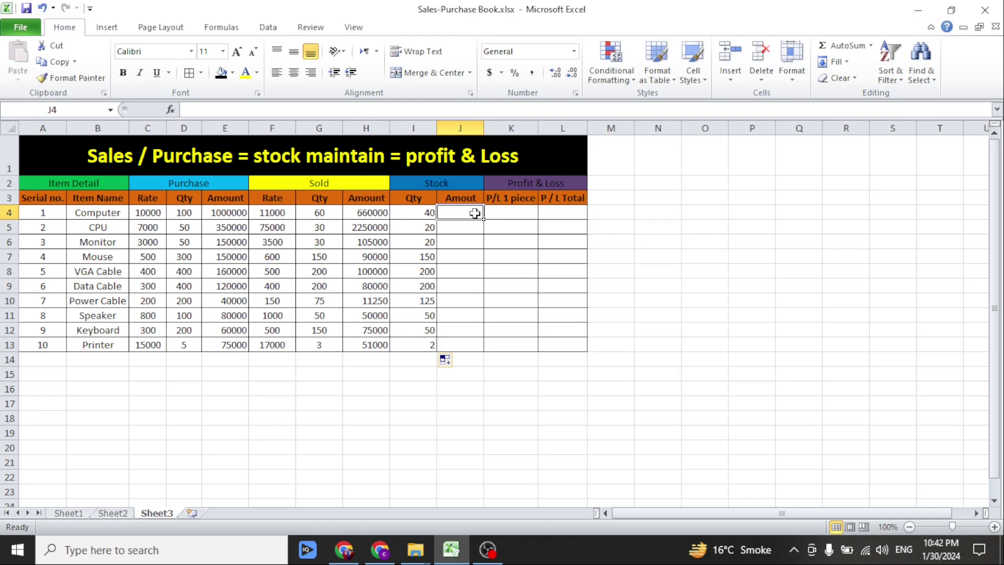
pyautogui.write('=')
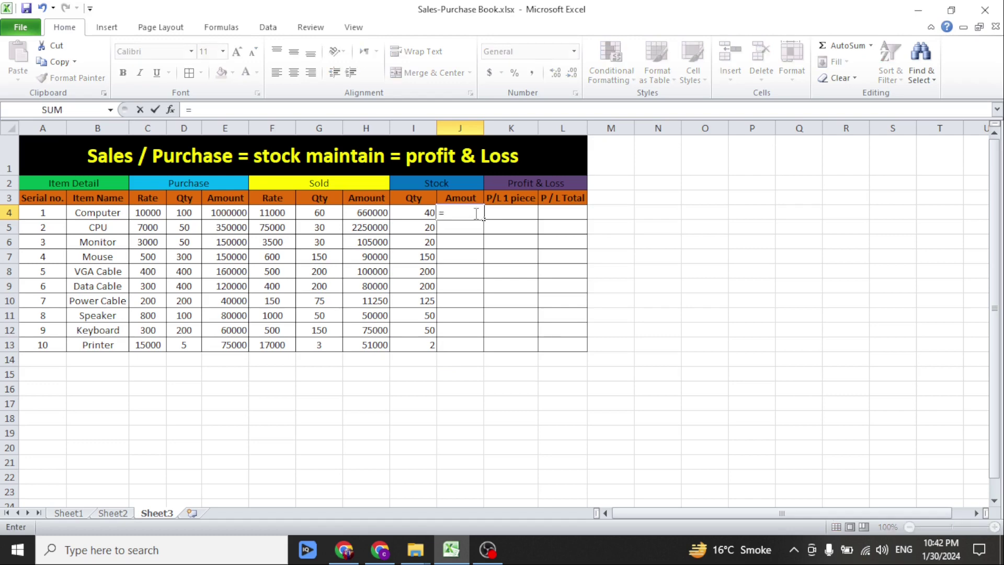
pyautogui.click(412, 215)
pyautogui.write('*')
pyautogui.click(147, 215)
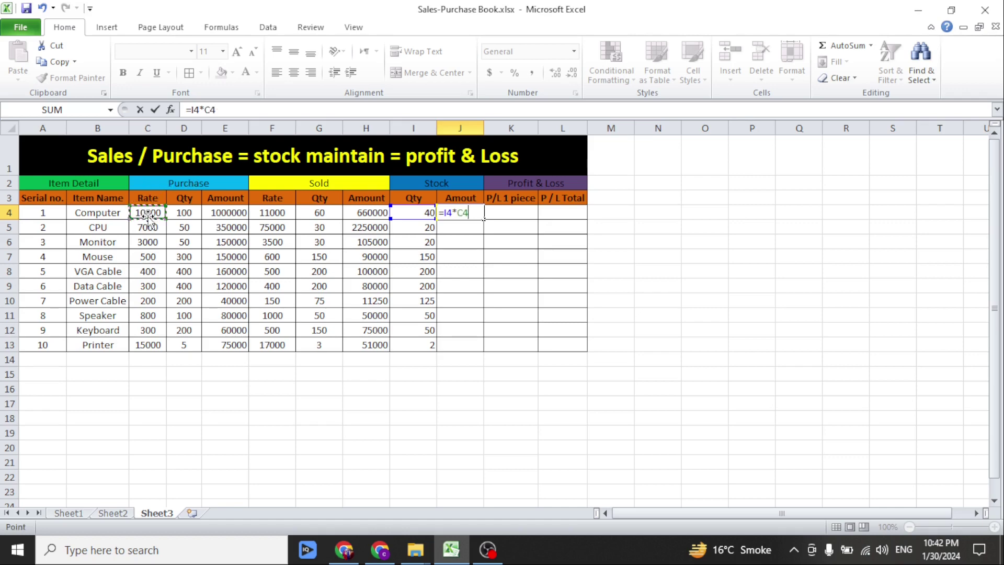
pyautogui.press('Return')
pyautogui.click(463, 215)
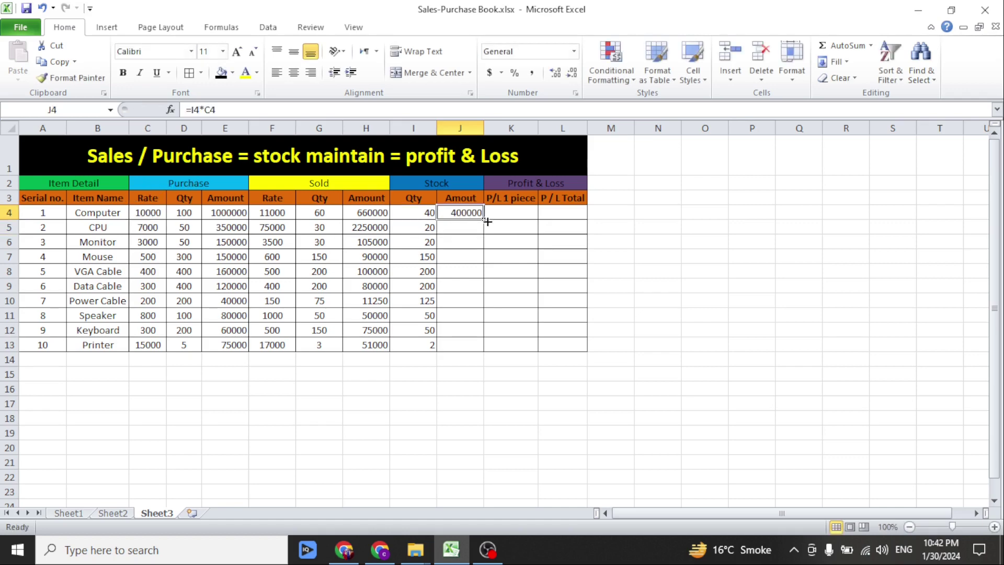
pyautogui.moveTo(485, 219); pyautogui.dragTo(484, 347)
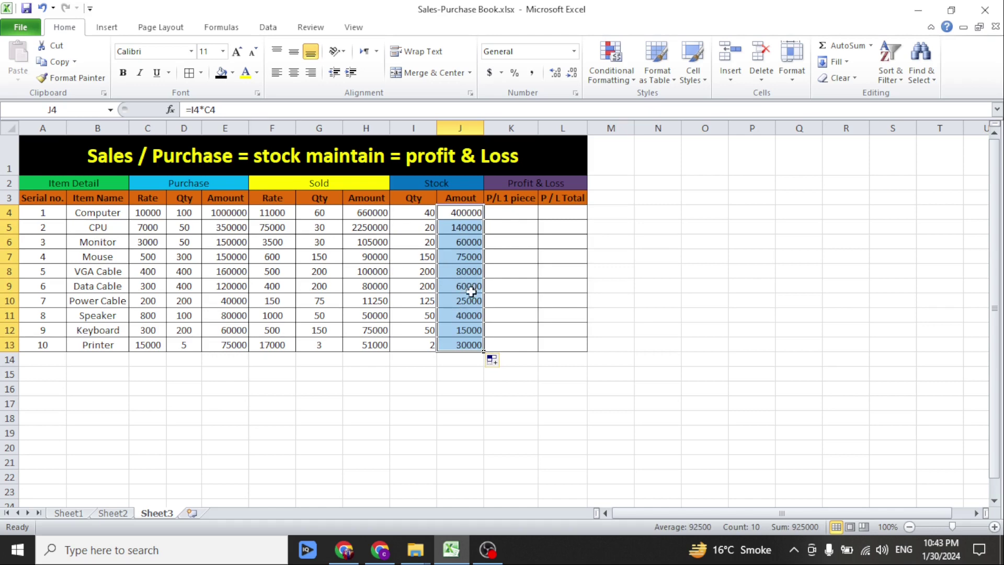
# Step: Calculate the profit or loss per piece in K4 with =F4-C4, copy it down to K13 and check the results
pyautogui.click(425, 213)
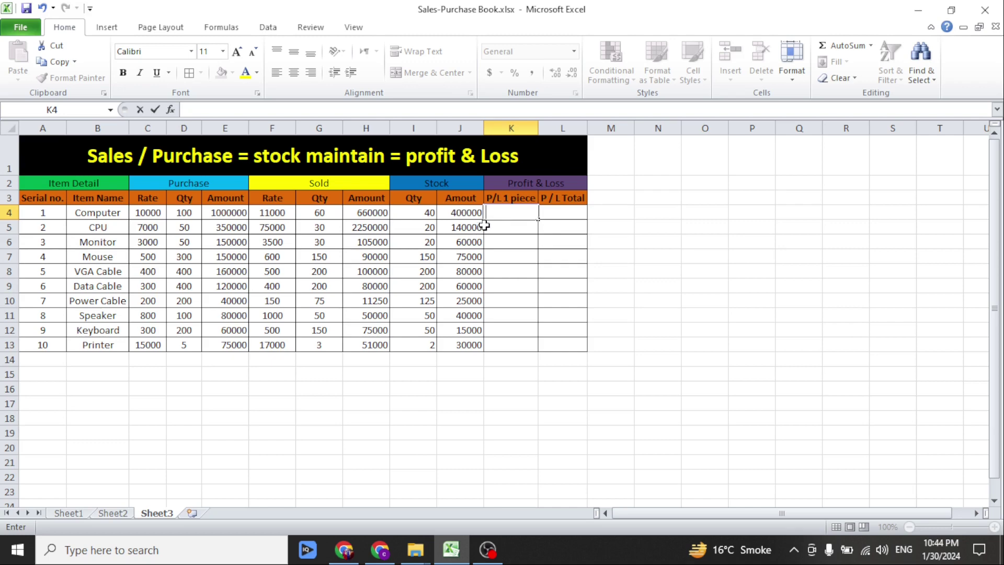
pyautogui.write('=')
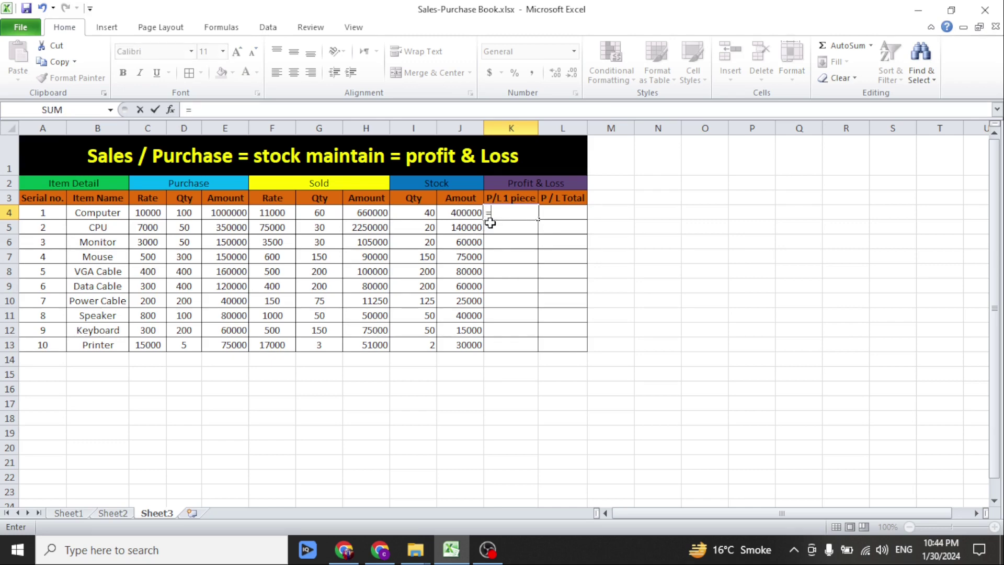
pyautogui.click(277, 217)
pyautogui.write('-')
pyautogui.click(149, 213)
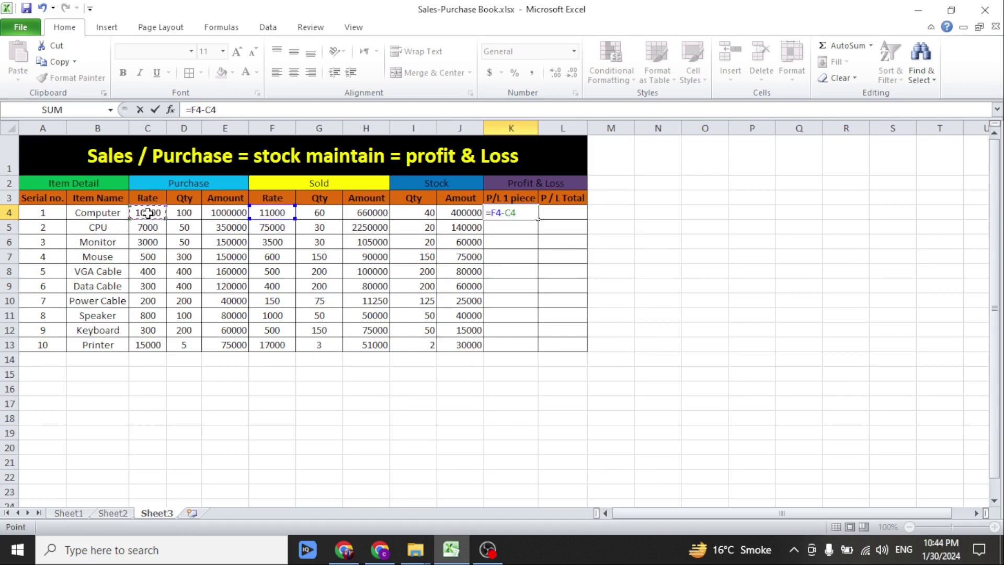
pyautogui.press('Return')
pyautogui.click(500, 211)
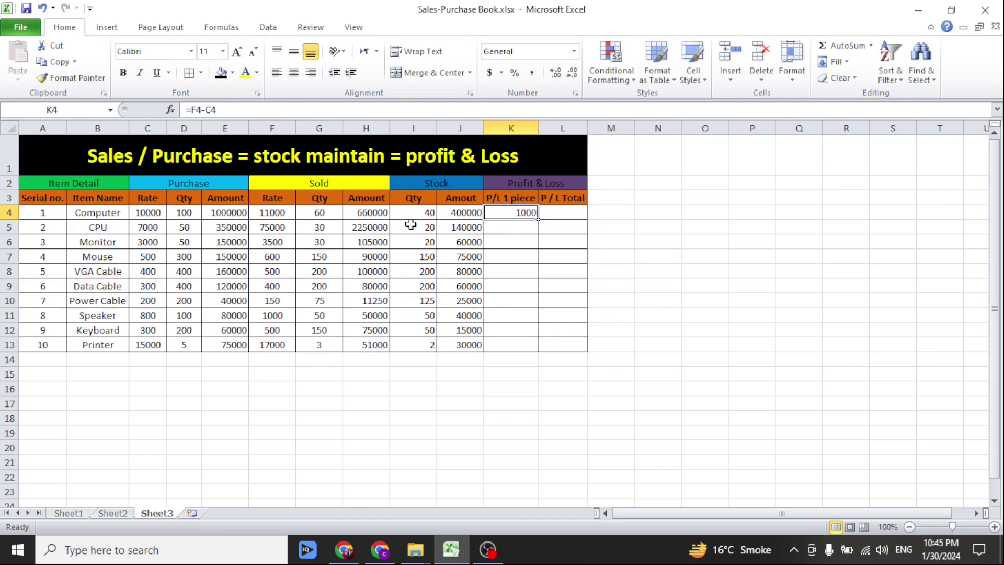
pyautogui.doubleClick(539, 222)
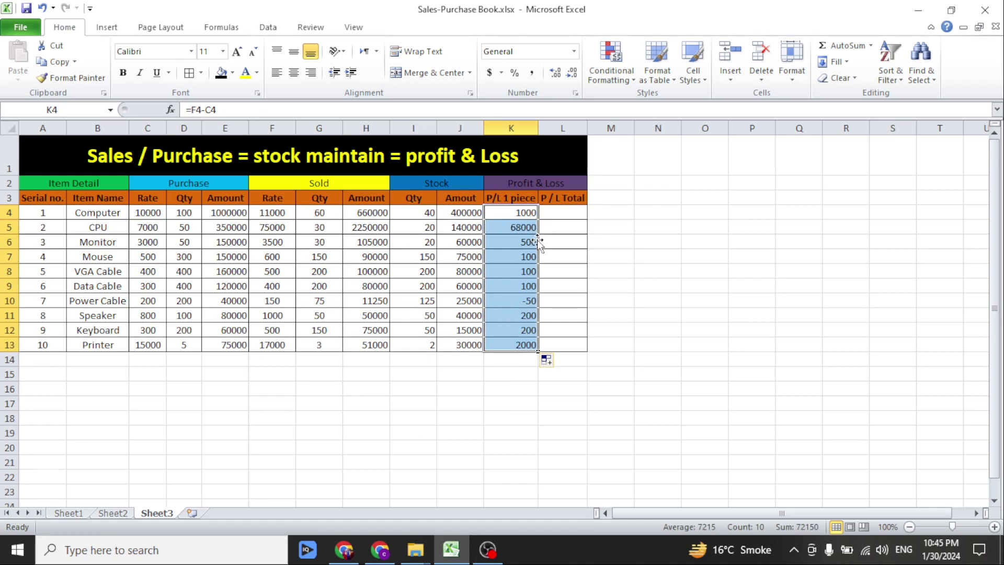
pyautogui.click(511, 230)
pyautogui.click(519, 299)
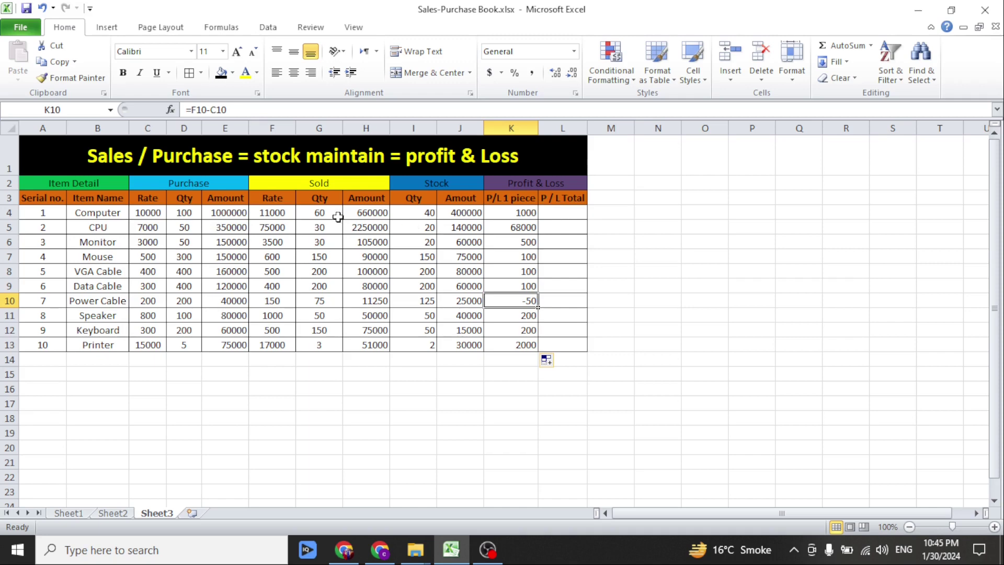
# Step: Calculate the total profit or loss in L4 with =K4*G4 and copy the formula down to L13
pyautogui.click(558, 214)
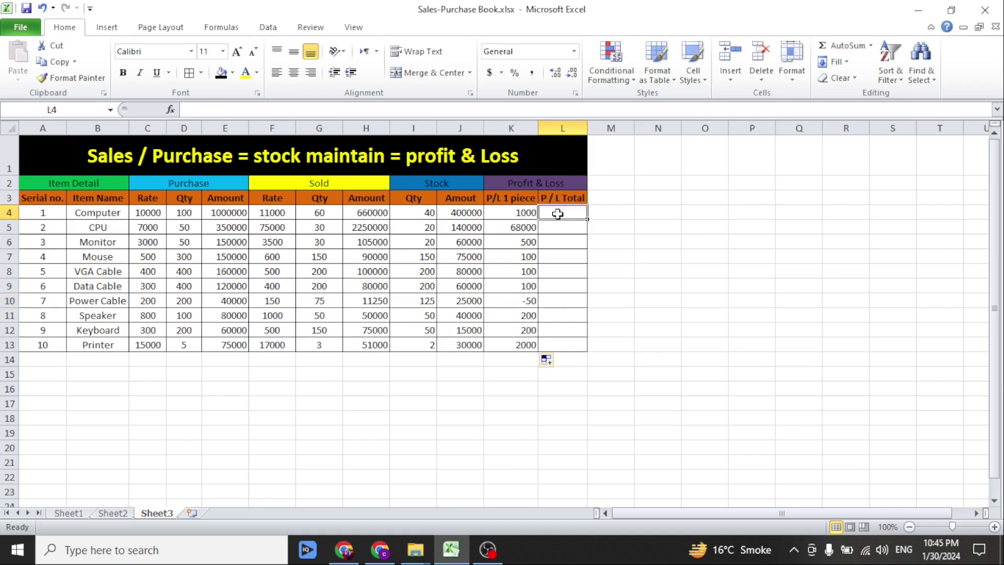
pyautogui.write('=')
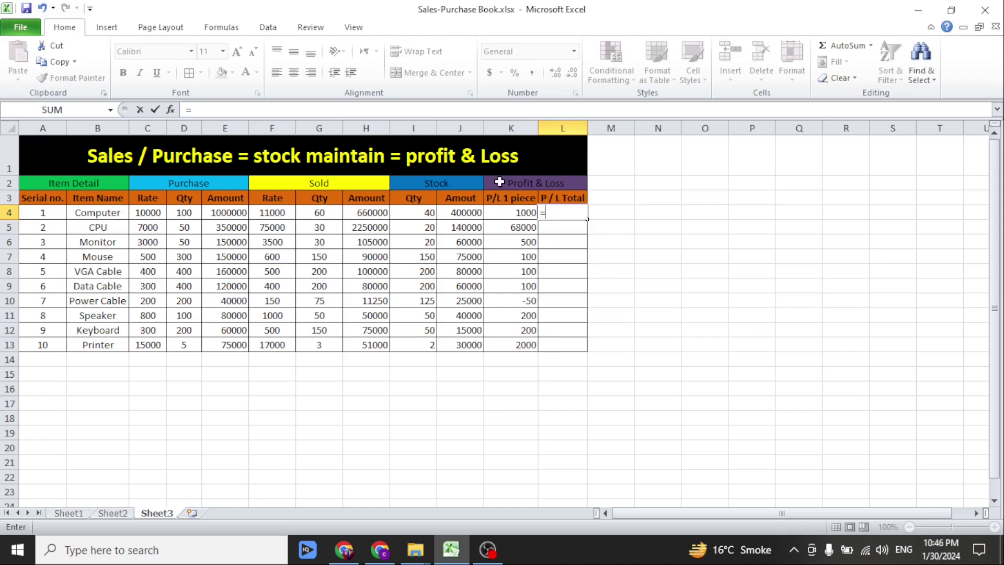
pyautogui.click(515, 212)
pyautogui.write('*')
pyautogui.click(332, 215)
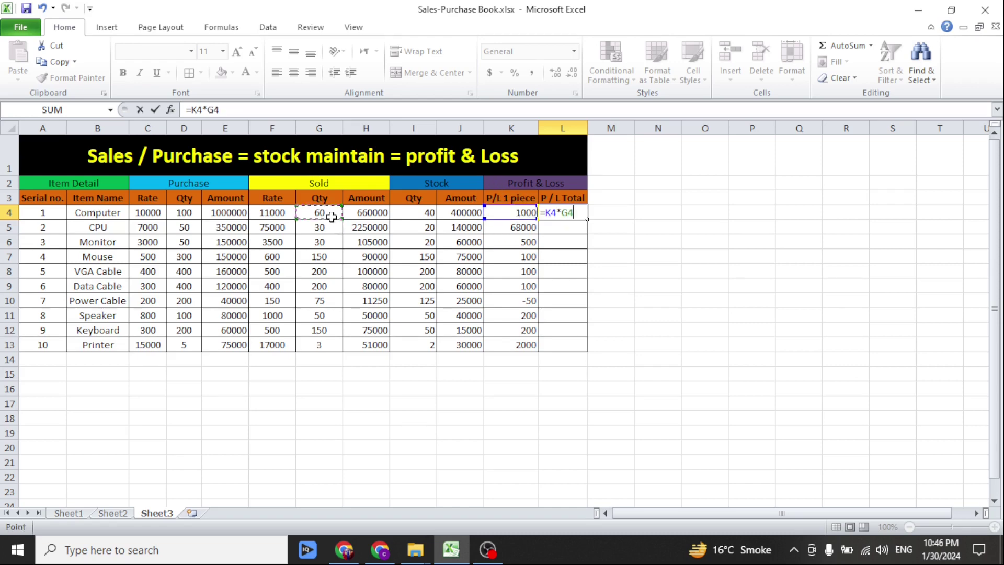
pyautogui.press('Return')
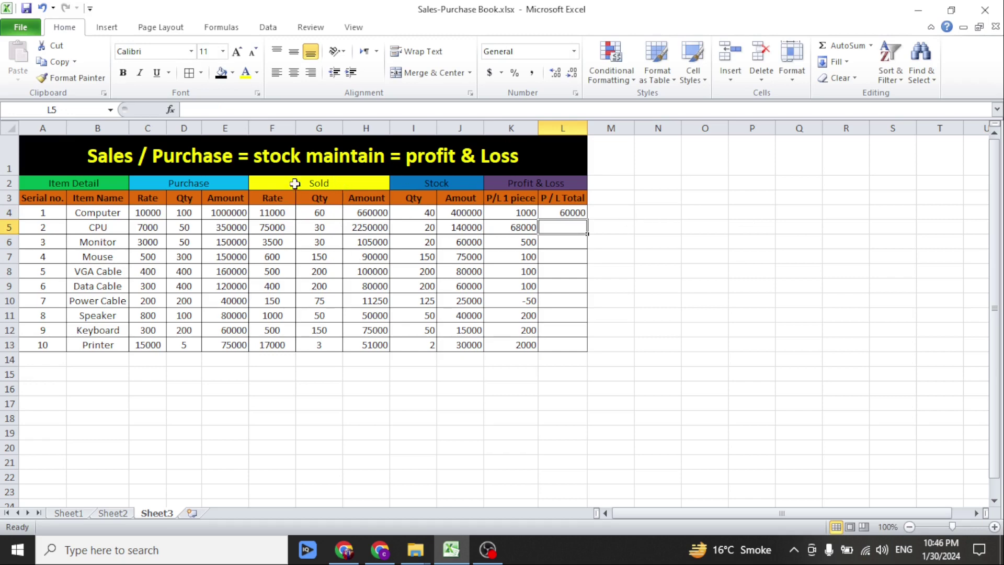
pyautogui.click(575, 211)
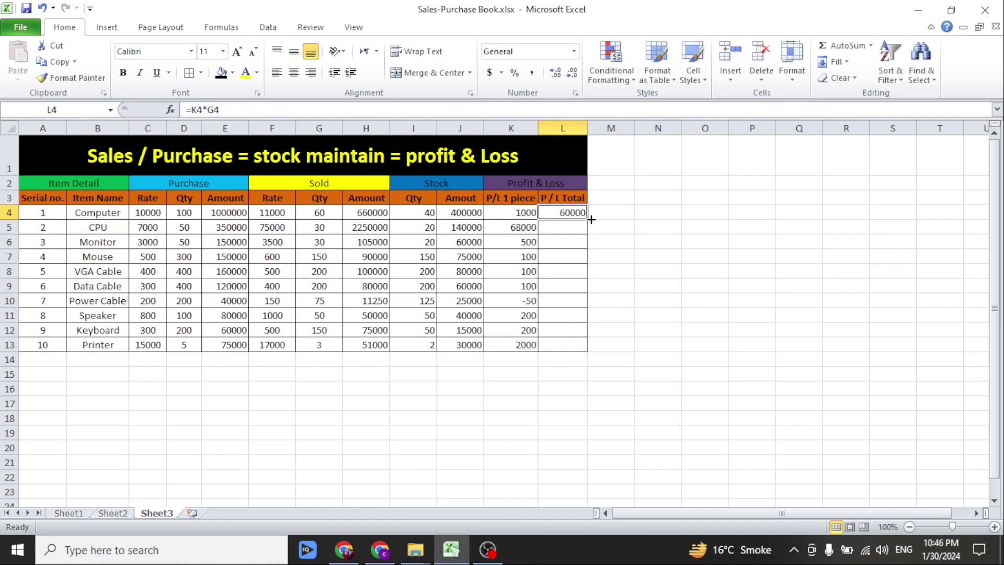
pyautogui.moveTo(591, 219); pyautogui.dragTo(588, 351)
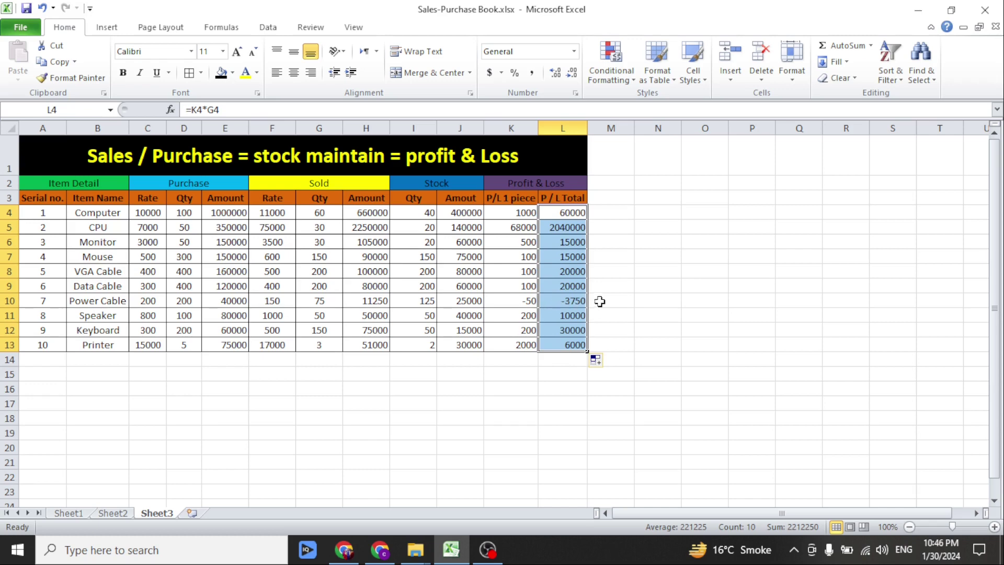
pyautogui.click(560, 299)
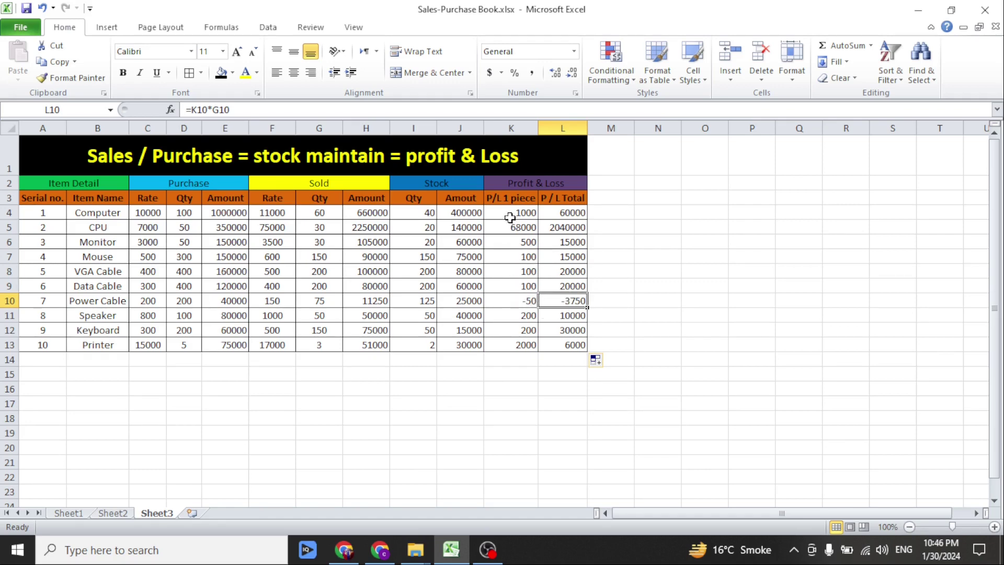
# Step: Format K4:L13 as Number with 0 decimal places and negative numbers in red without a minus sign, and check the Power Cable row
pyautogui.moveTo(510, 218); pyautogui.dragTo(572, 343)
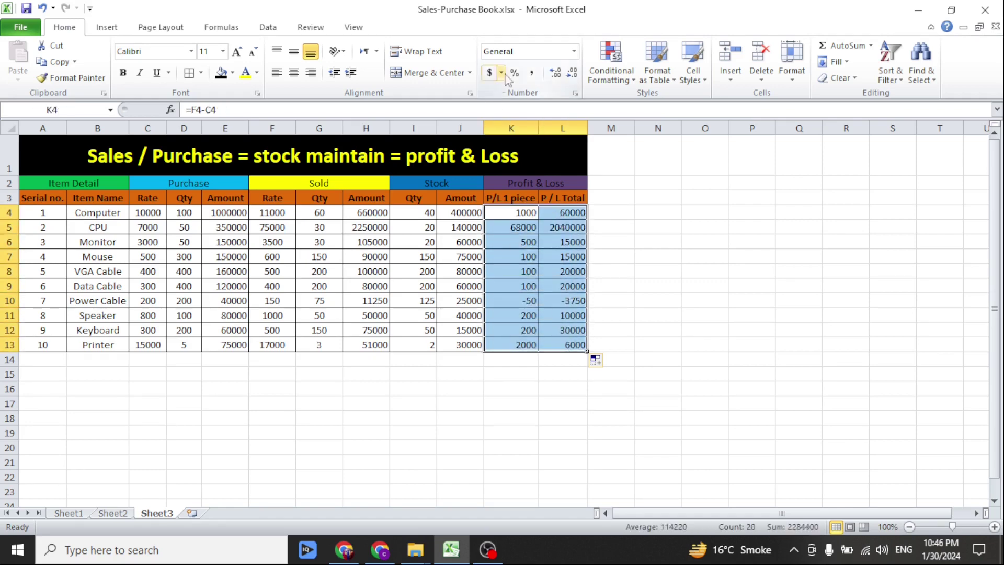
pyautogui.click(575, 52)
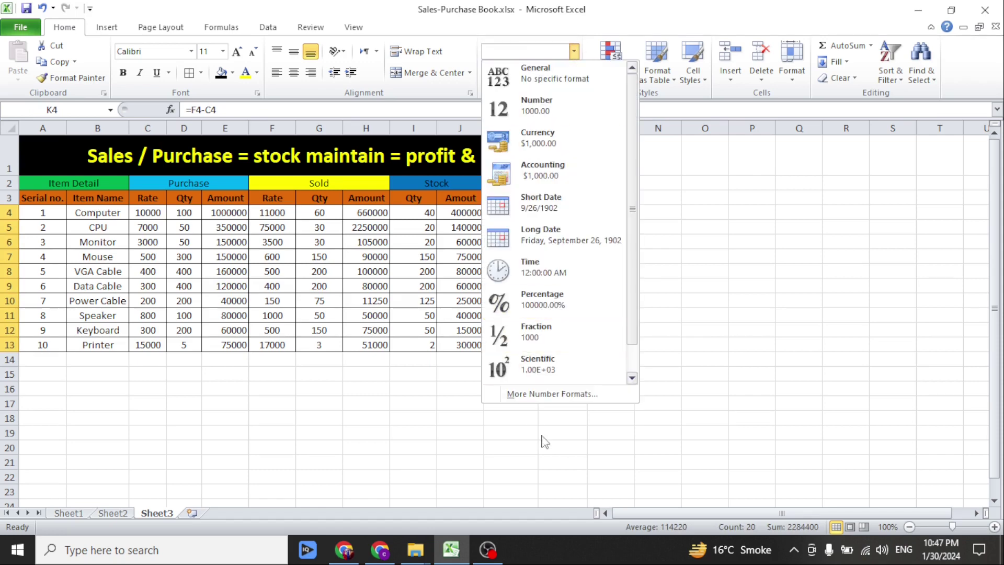
pyautogui.click(533, 397)
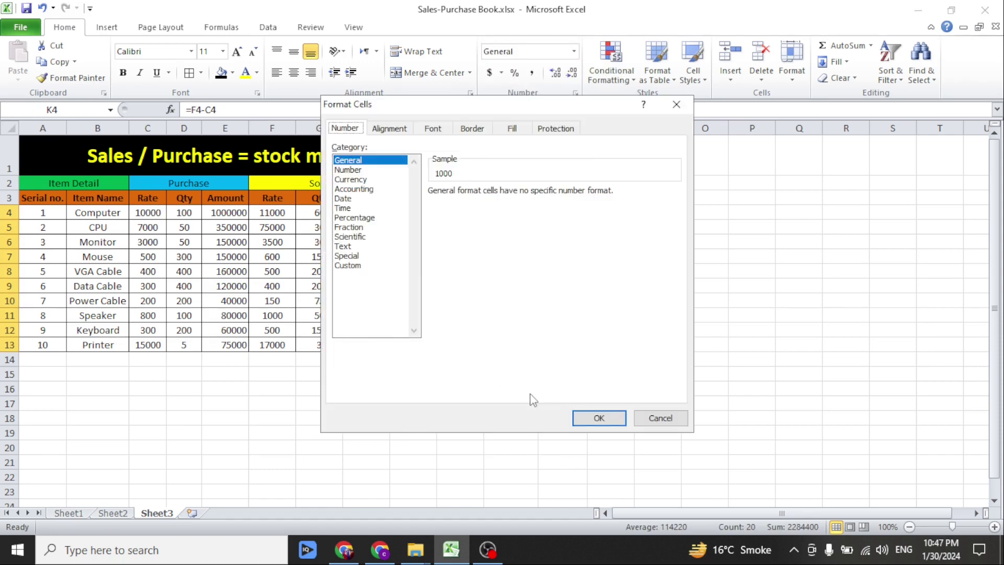
pyautogui.click(365, 171)
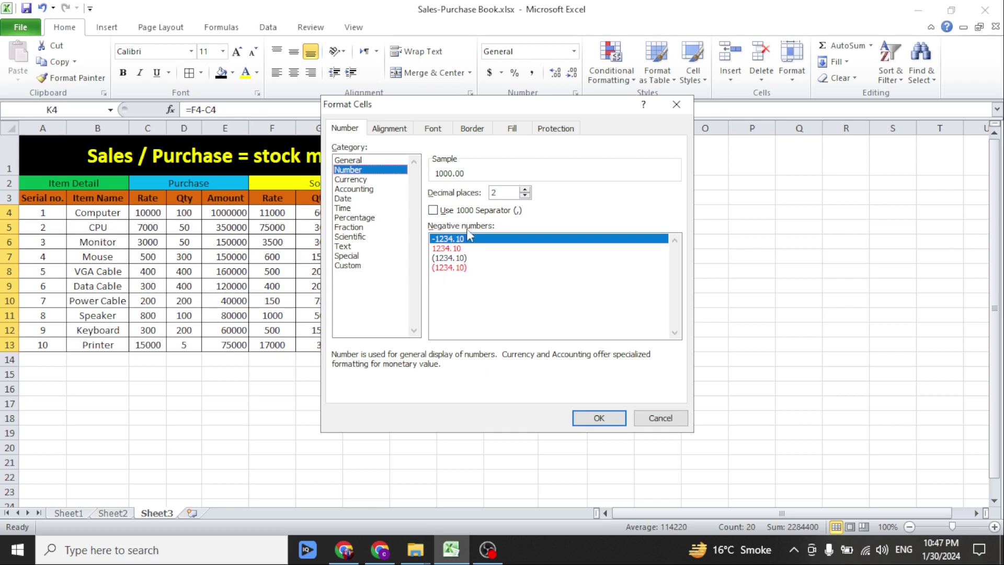
pyautogui.click(442, 249)
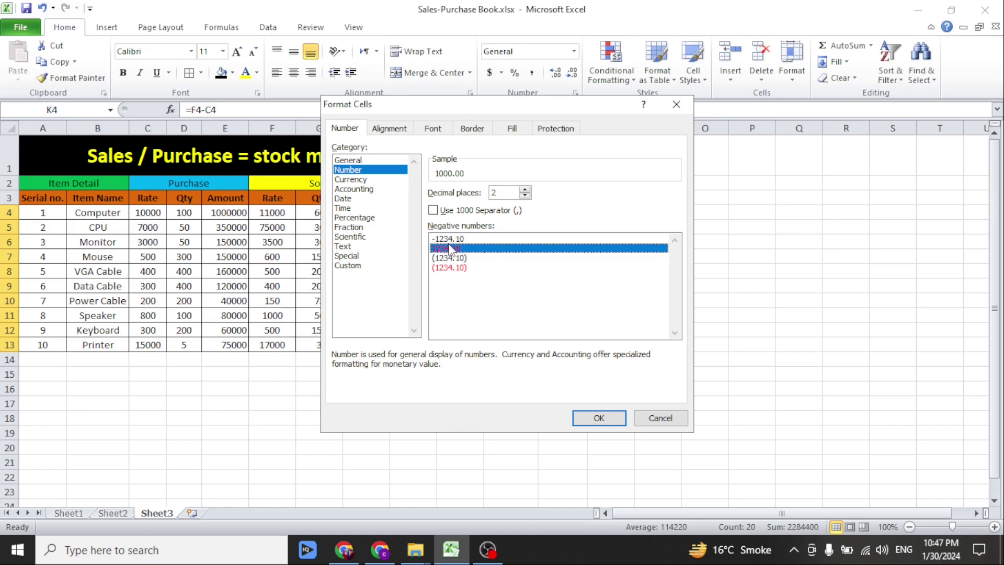
pyautogui.click(524, 195)
pyautogui.click(524, 195)
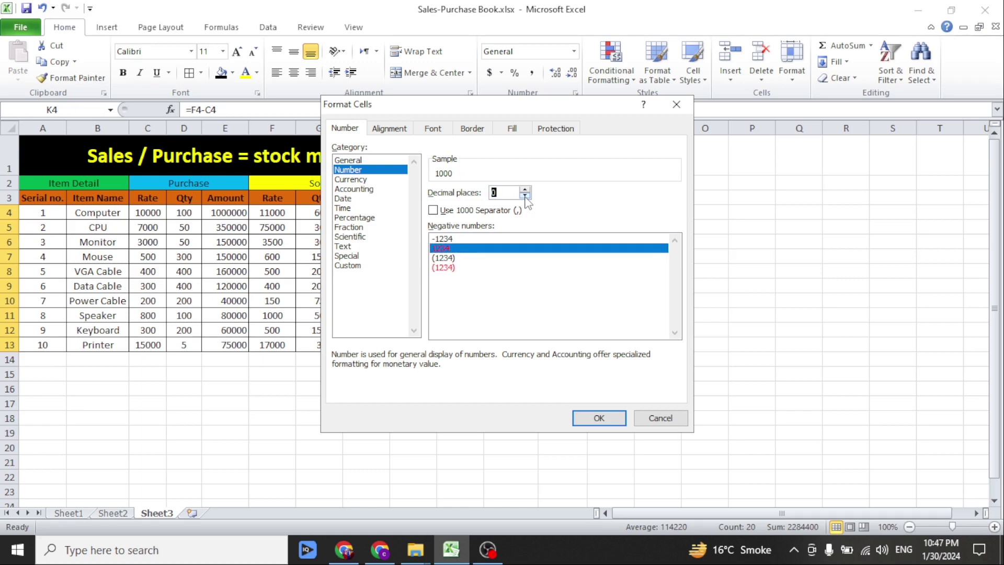
pyautogui.click(599, 419)
pyautogui.click(546, 306)
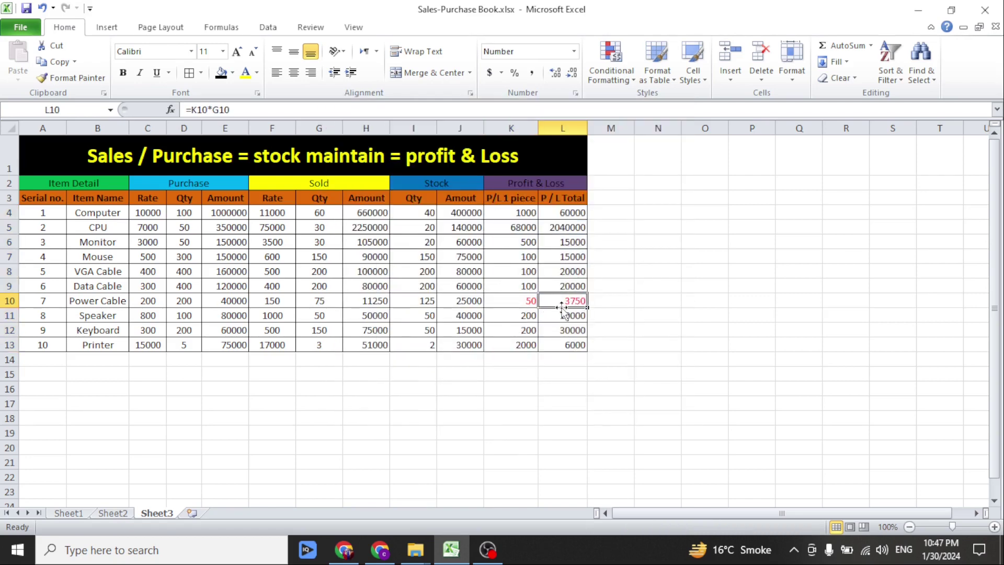
pyautogui.click(520, 301)
pyautogui.click(563, 302)
pyautogui.click(528, 302)
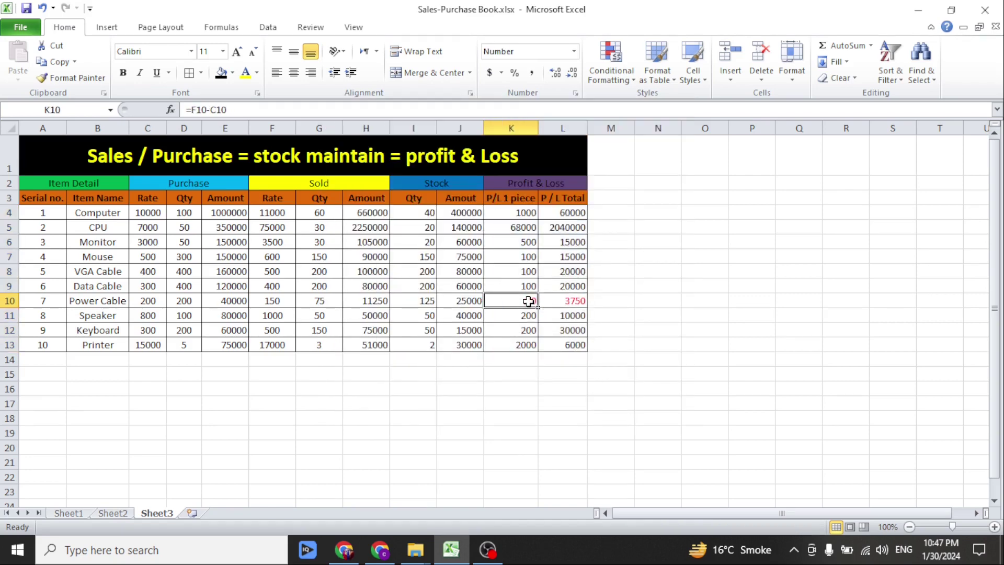